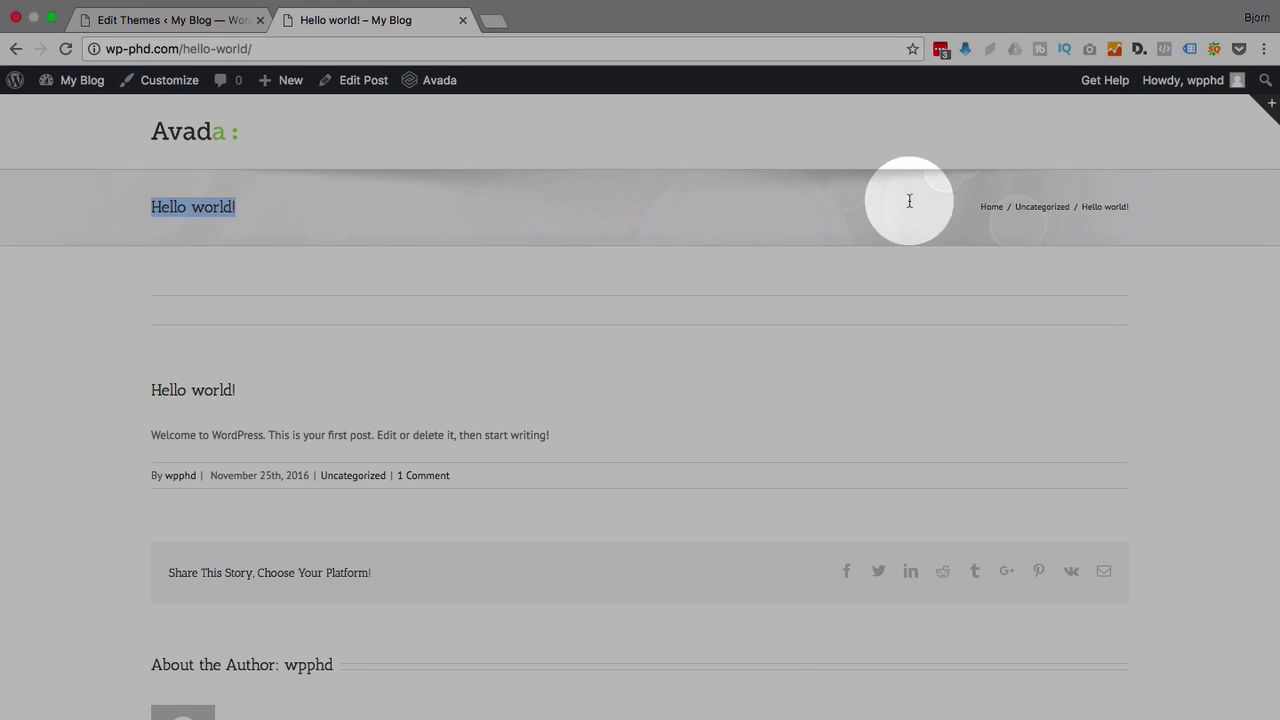
Highlight the breadcrumb, heading, welcome paragraph and meta line of the Hello world! post.
left_click_drag(978, 206, 1146, 209)
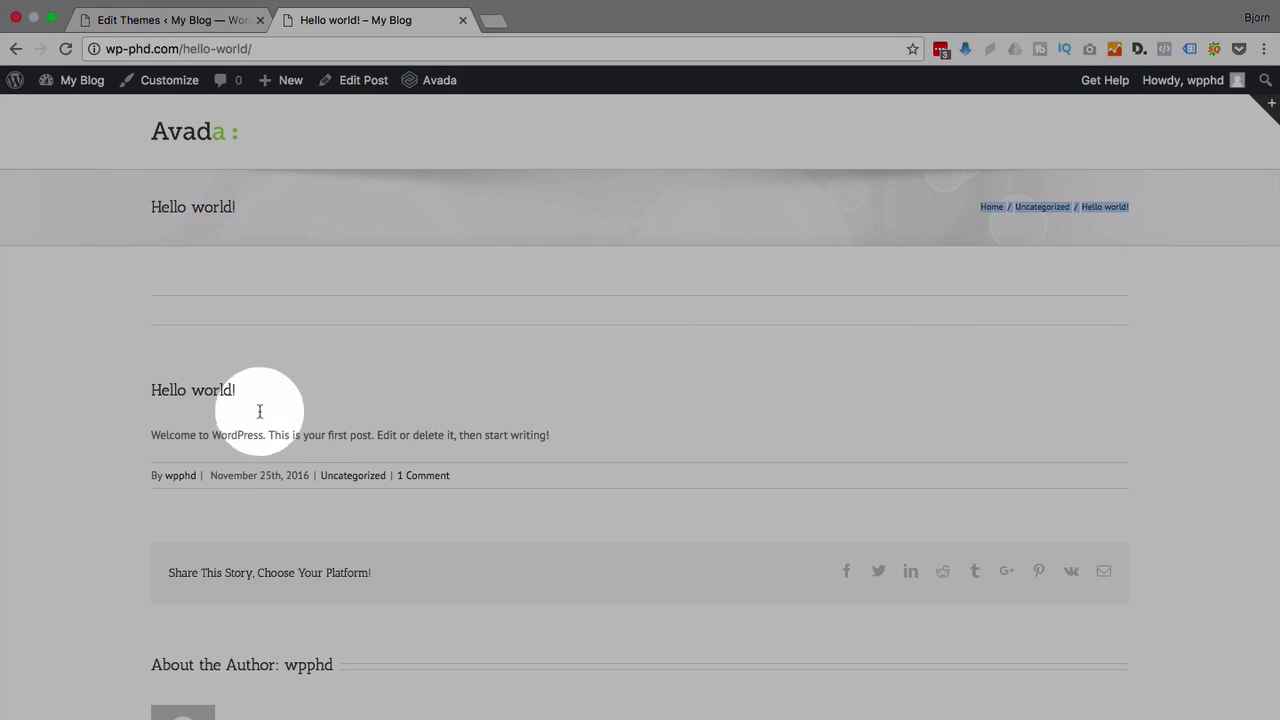
left_click_drag(240, 392, 152, 391)
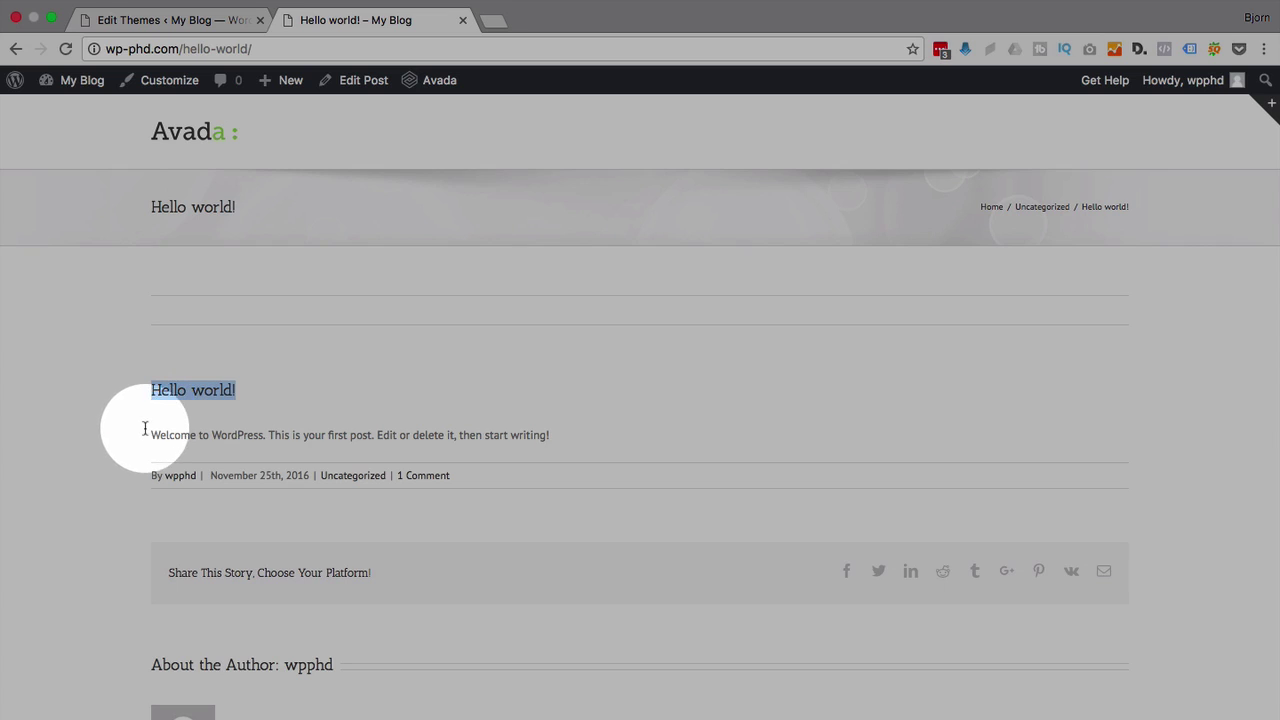
left_click_drag(150, 435, 548, 435)
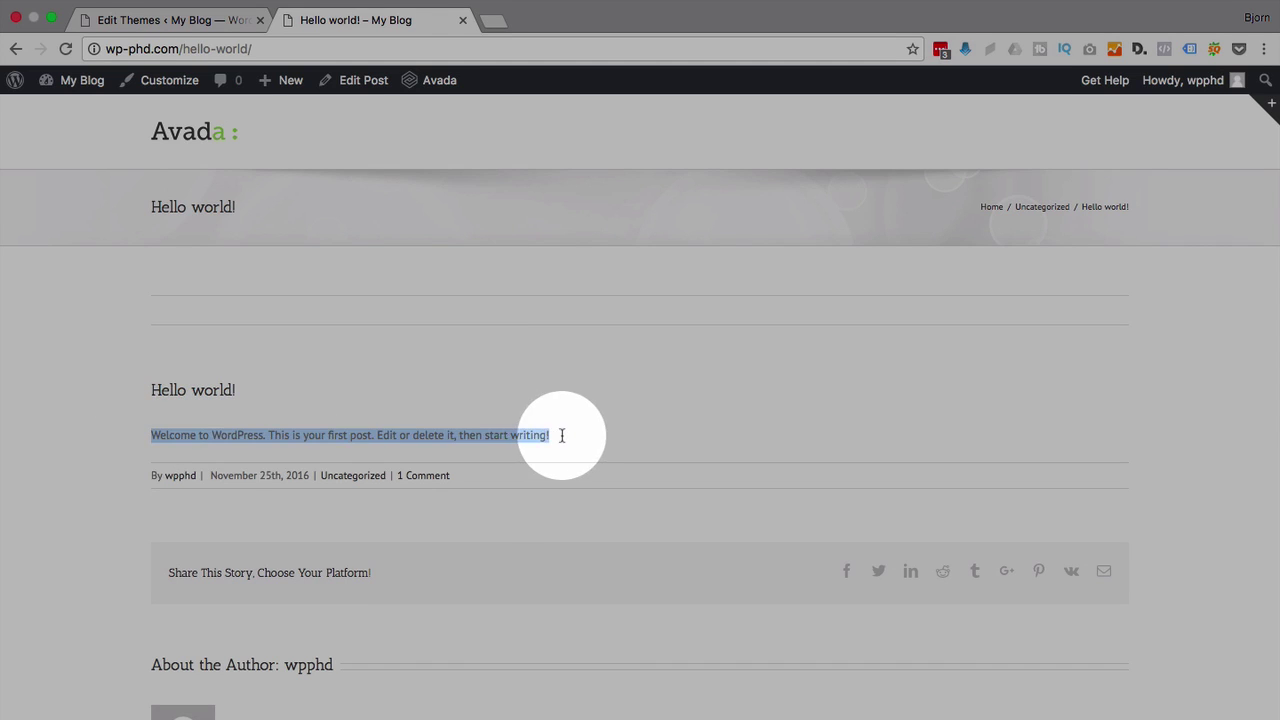
left_click_drag(483, 480, 145, 480)
scroll(132, 629, "down", 3)
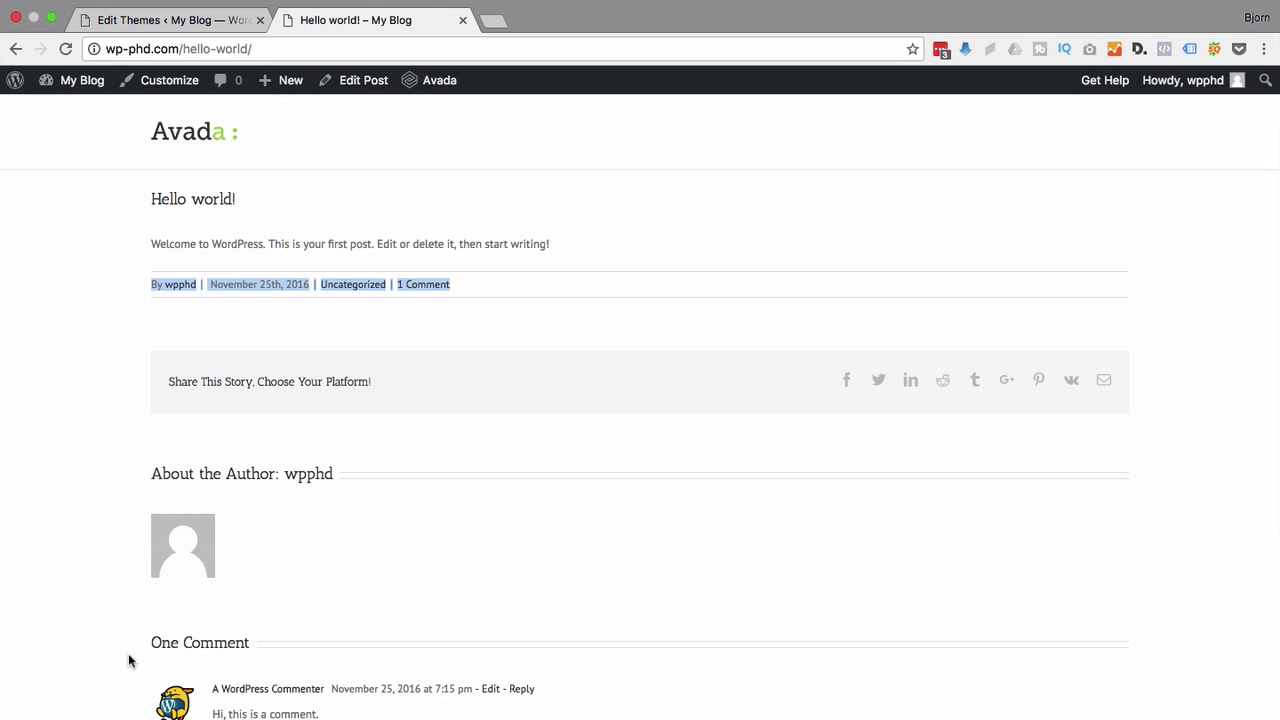
scroll(128, 660, "up", 3)
left_click(101, 507)
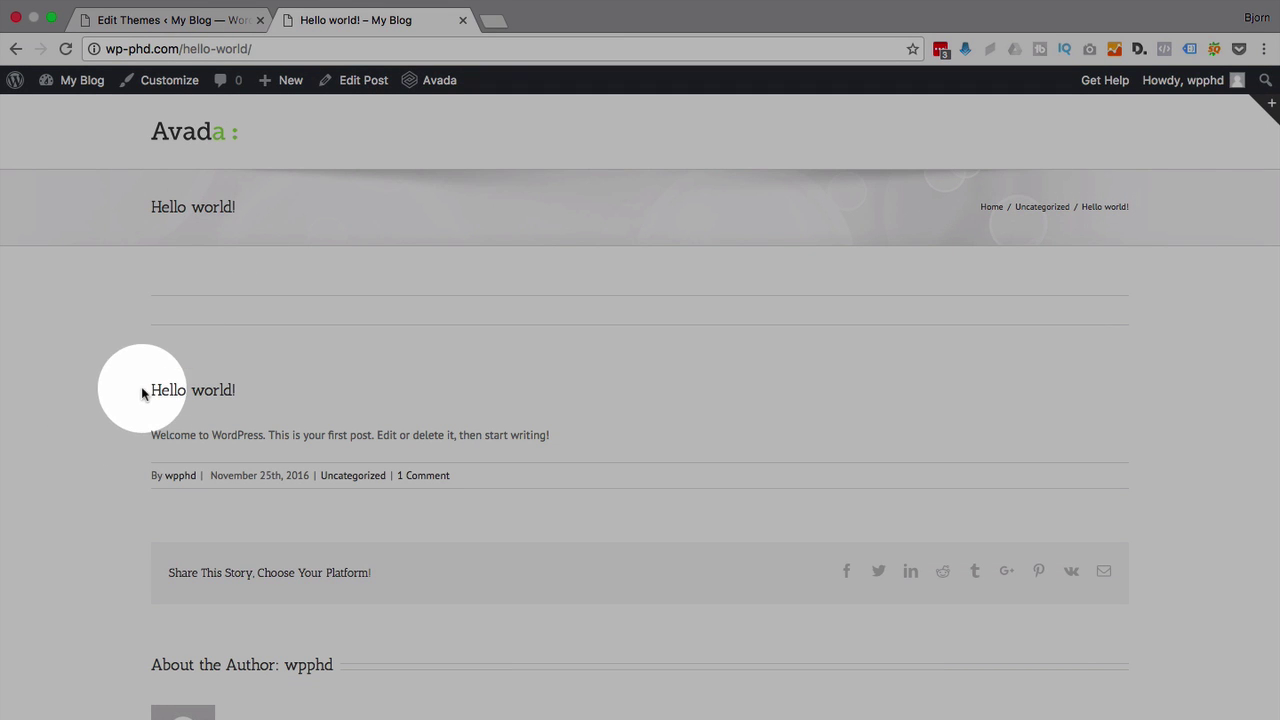
left_click_drag(141, 386, 568, 440)
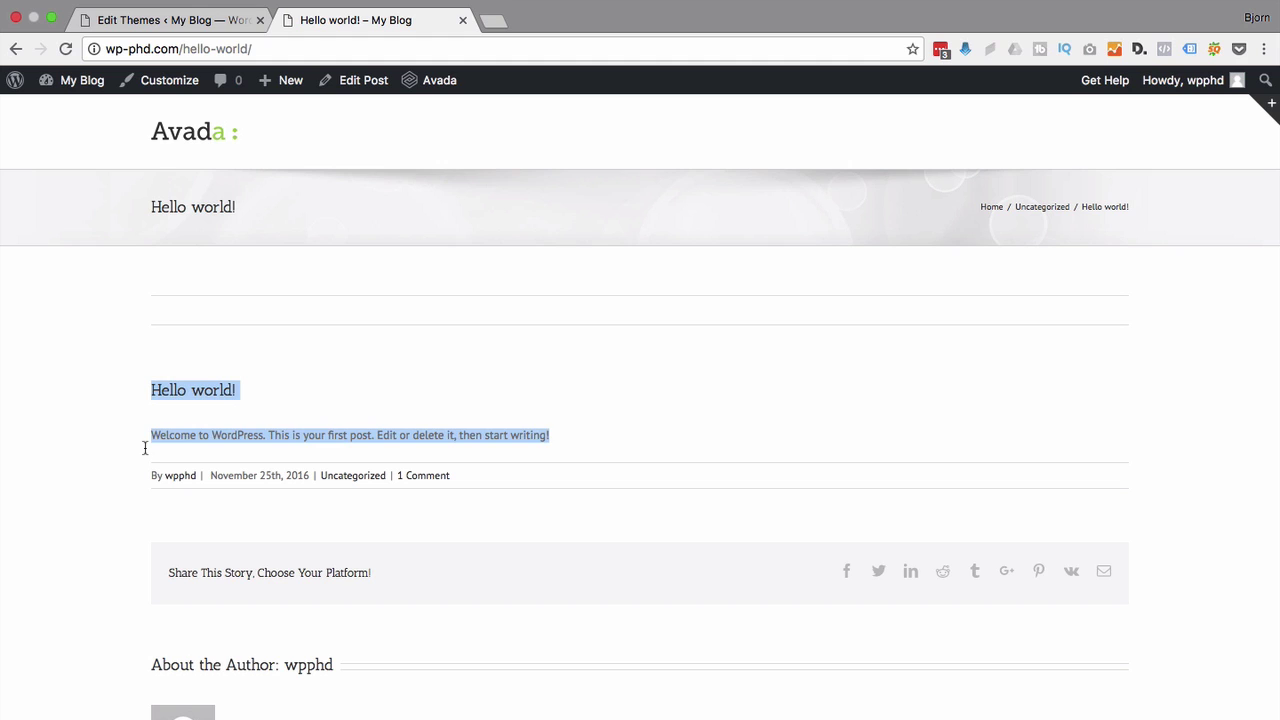
left_click(144, 437)
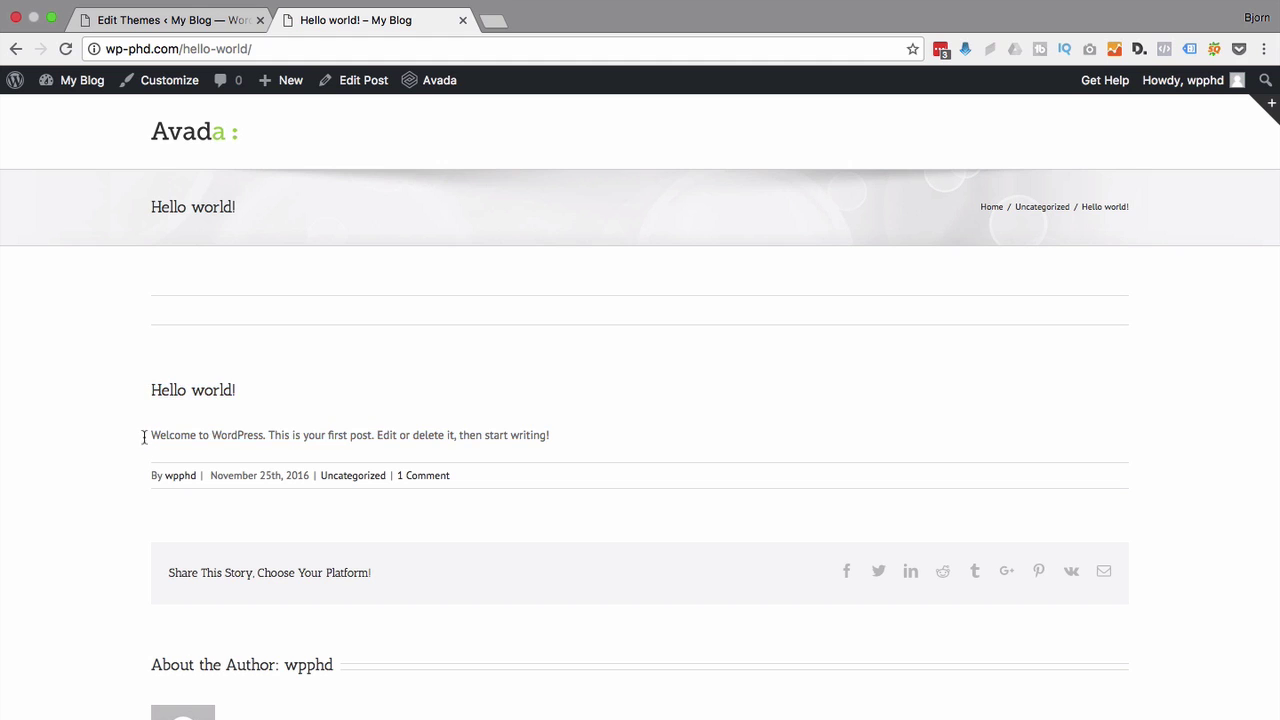
left_click_drag(144, 437, 560, 434)
left_click(560, 434)
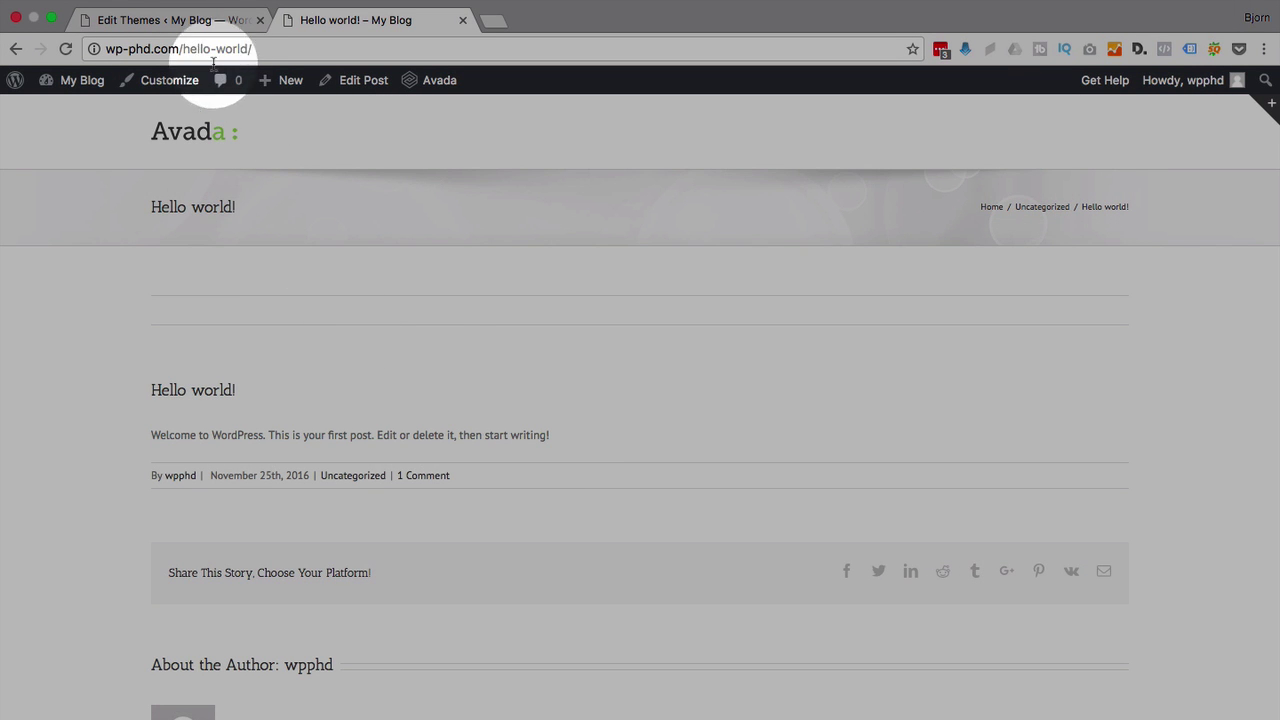
Go from the theme editor page into Avada Theme Options and find the Typography body settings.
left_click(178, 27)
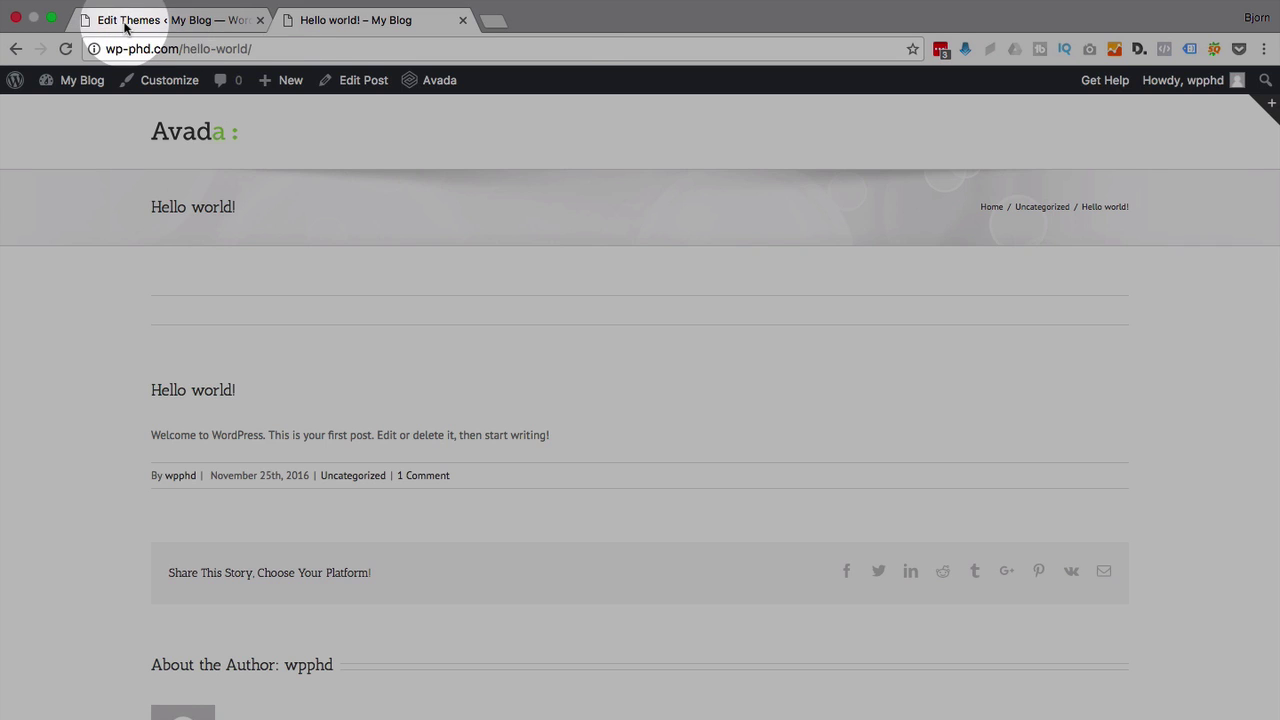
mouse_move(88, 414)
scroll(88, 414, "down", 5)
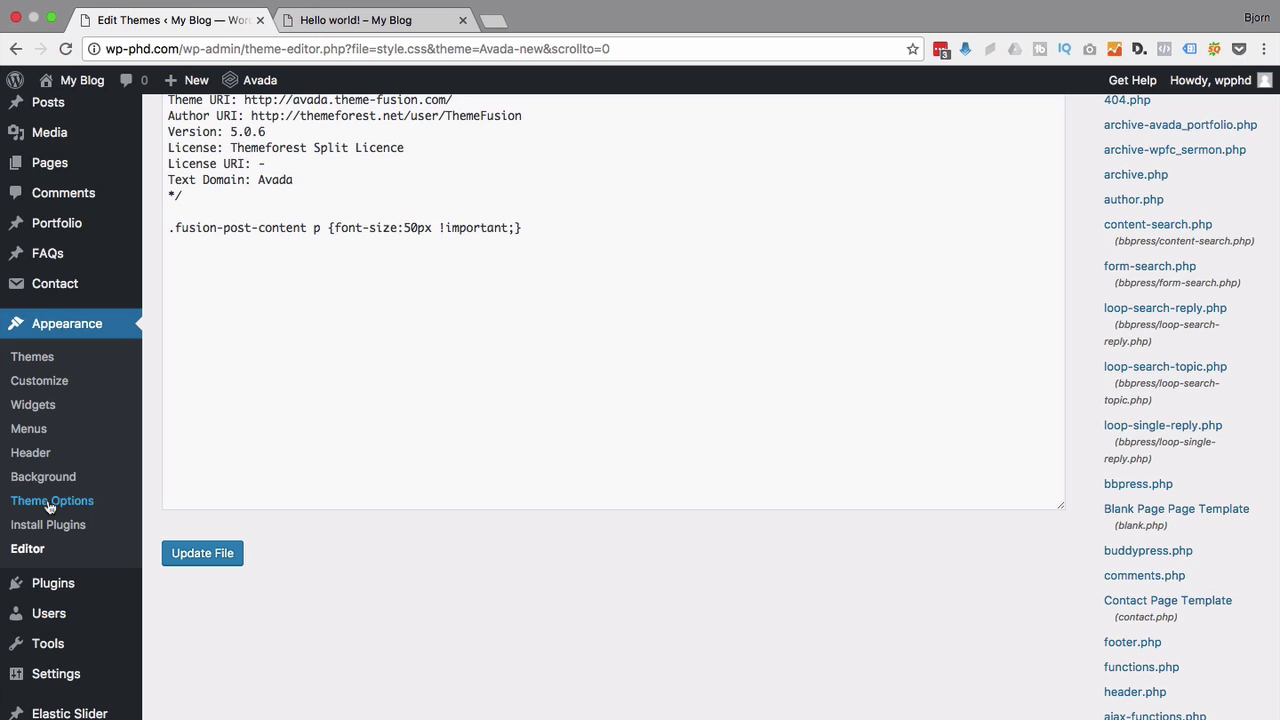
left_click(48, 503)
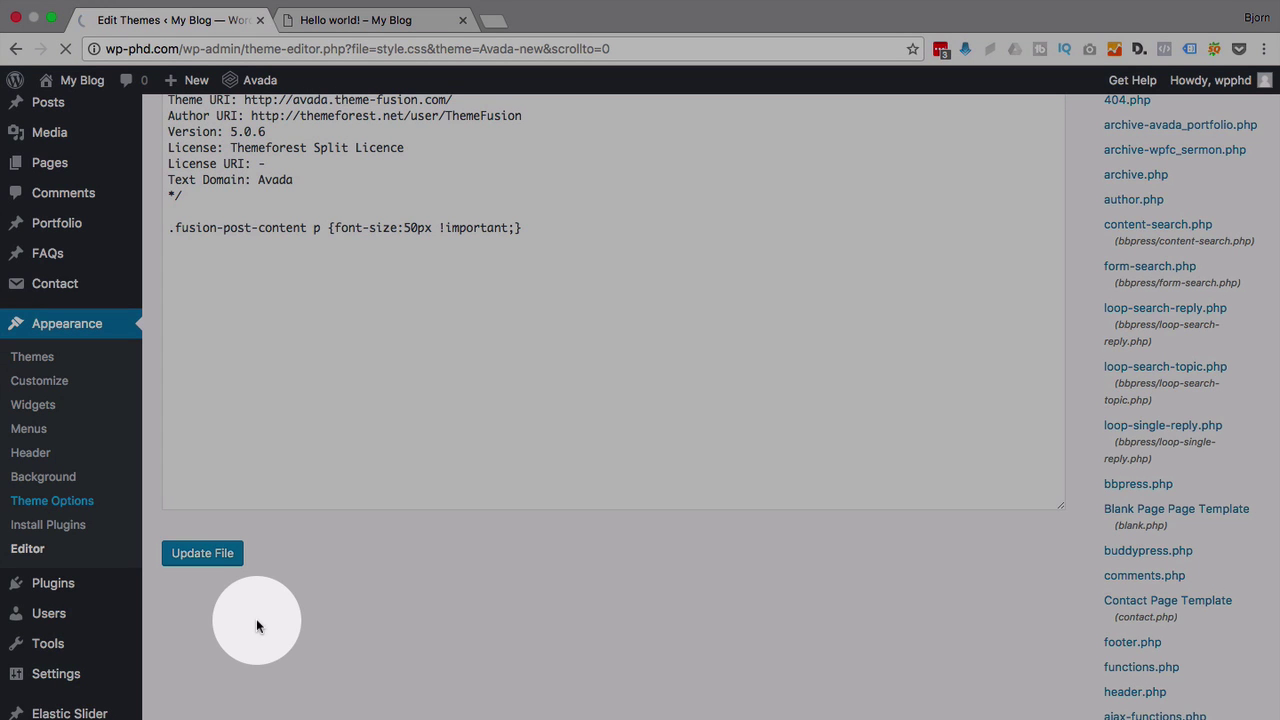
mouse_move(55, 680)
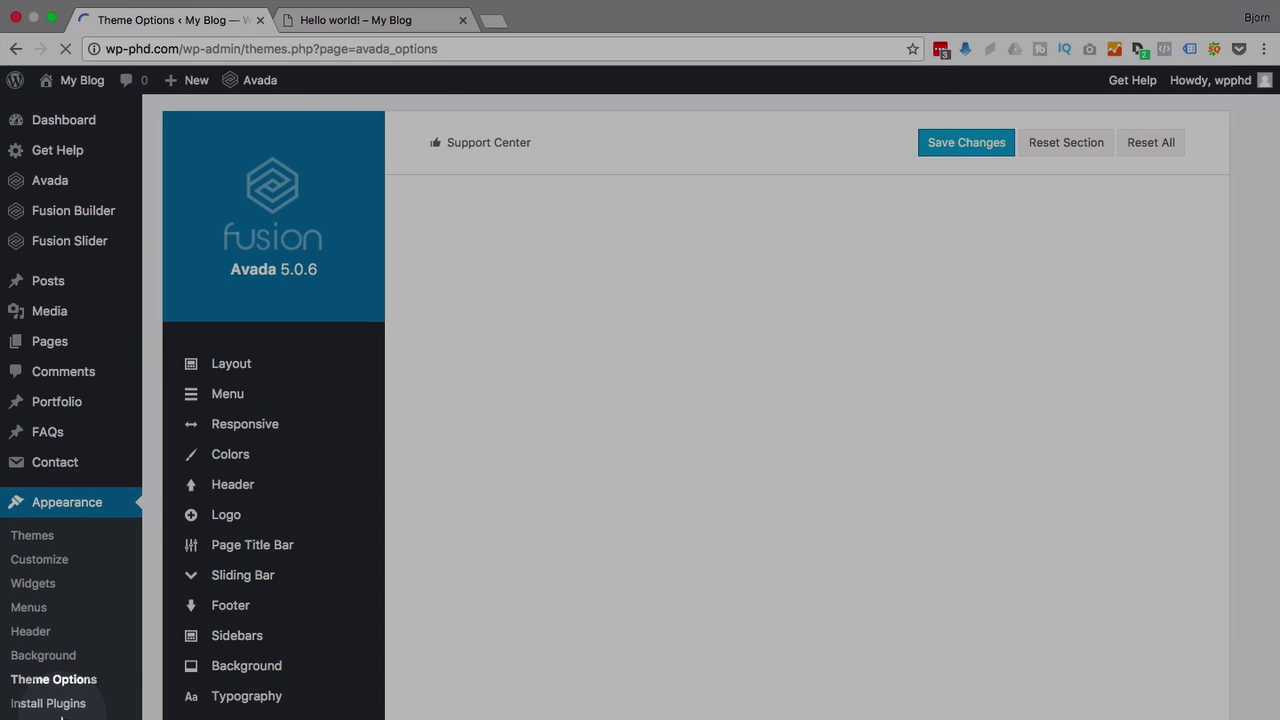
scroll(62, 716, "down", 2)
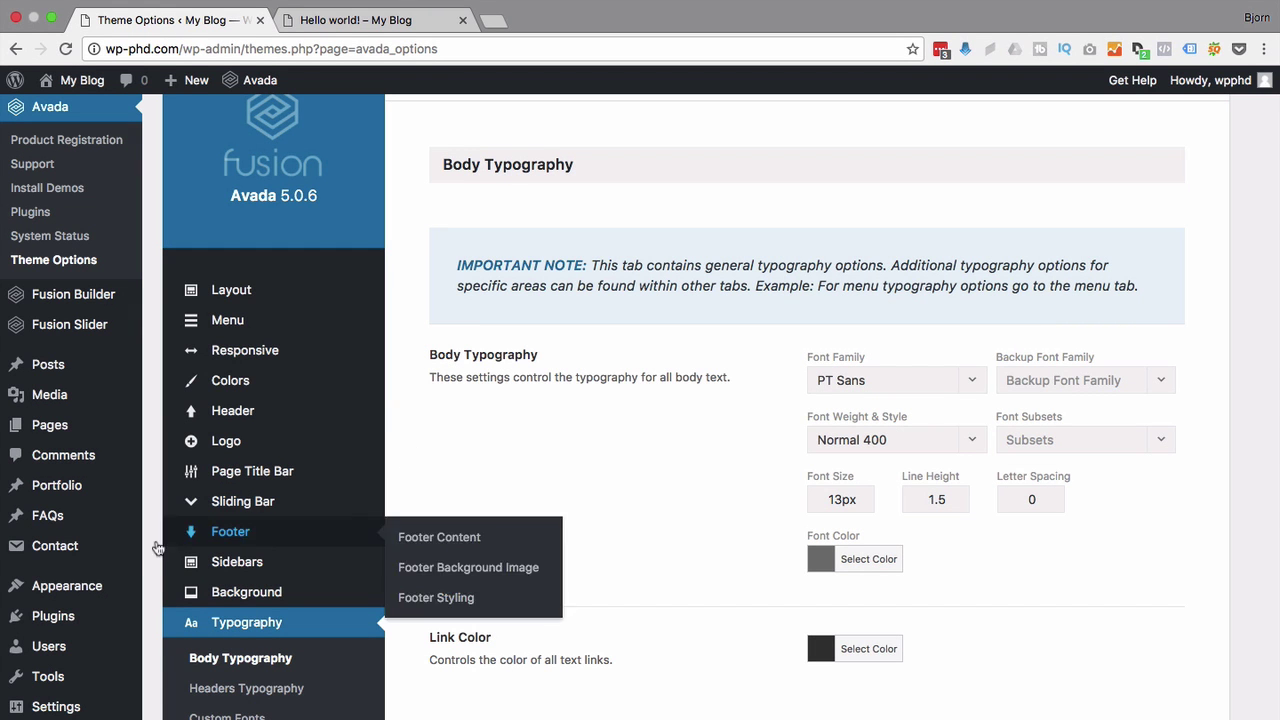
mouse_move(85, 585)
scroll(55, 480, "up", 1)
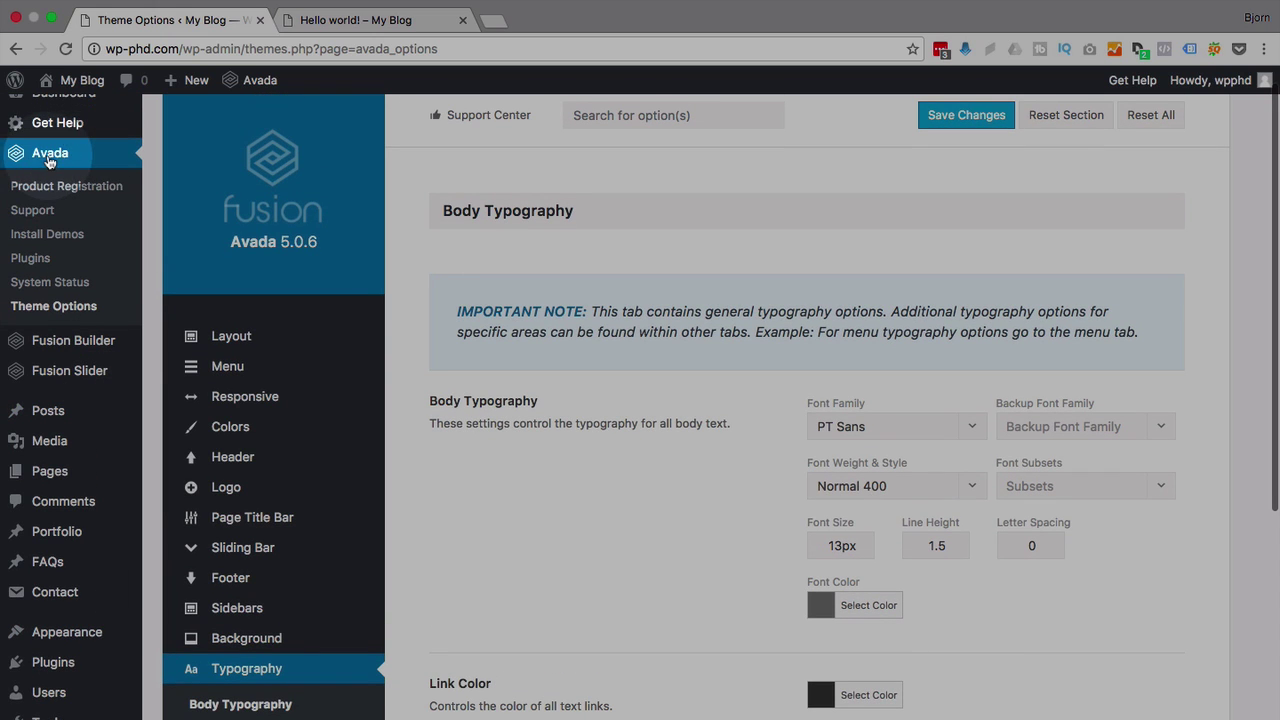
scroll(50, 161, "up", 1)
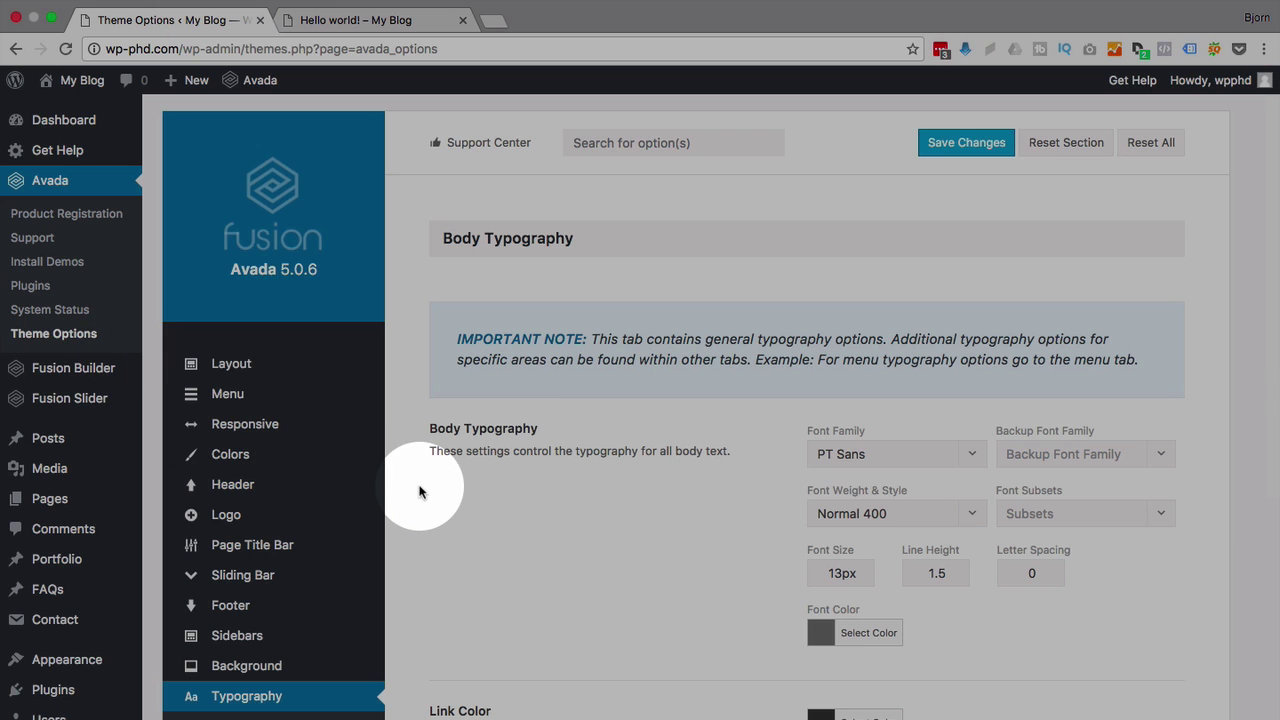
scroll(420, 491, "down", 2)
scroll(420, 491, "down", 1)
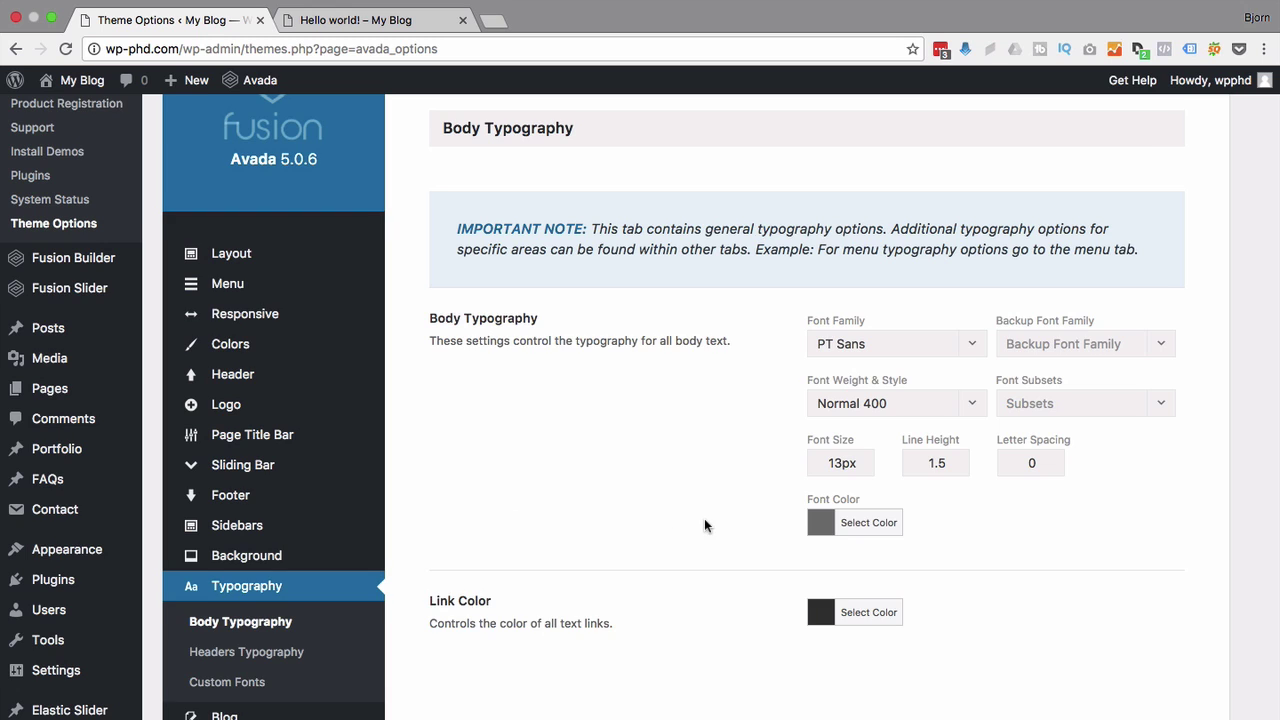
scroll(706, 523, "down", 1)
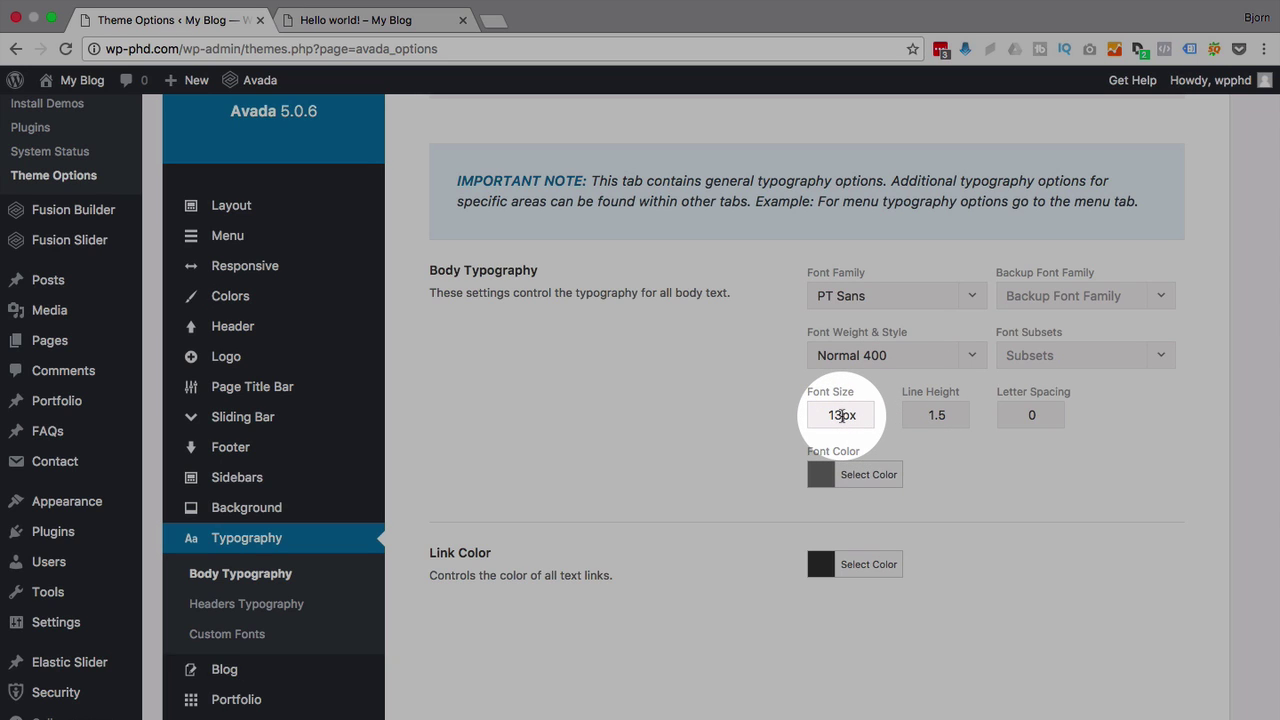
Change Body Font Size from 13 to 20px and go back to the Hello world! post.
key("BackSpace")
key("BackSpace")
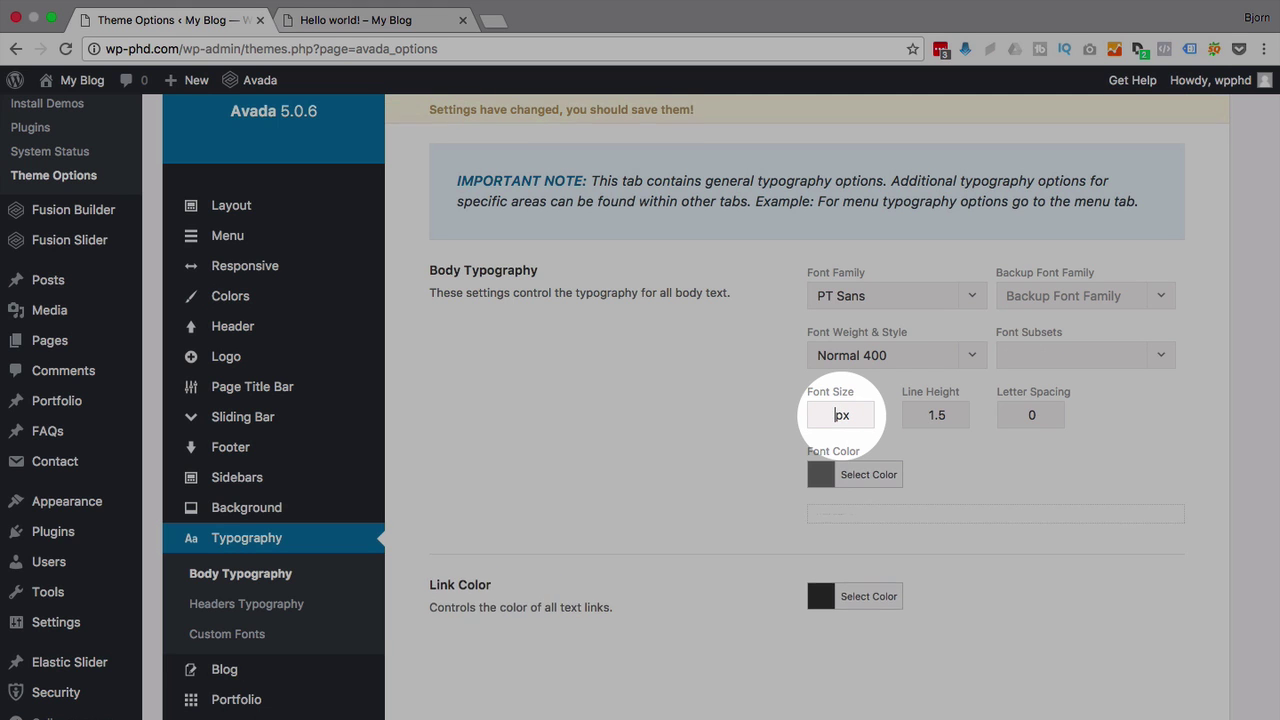
type("20")
scroll(1043, 613, "down", 1)
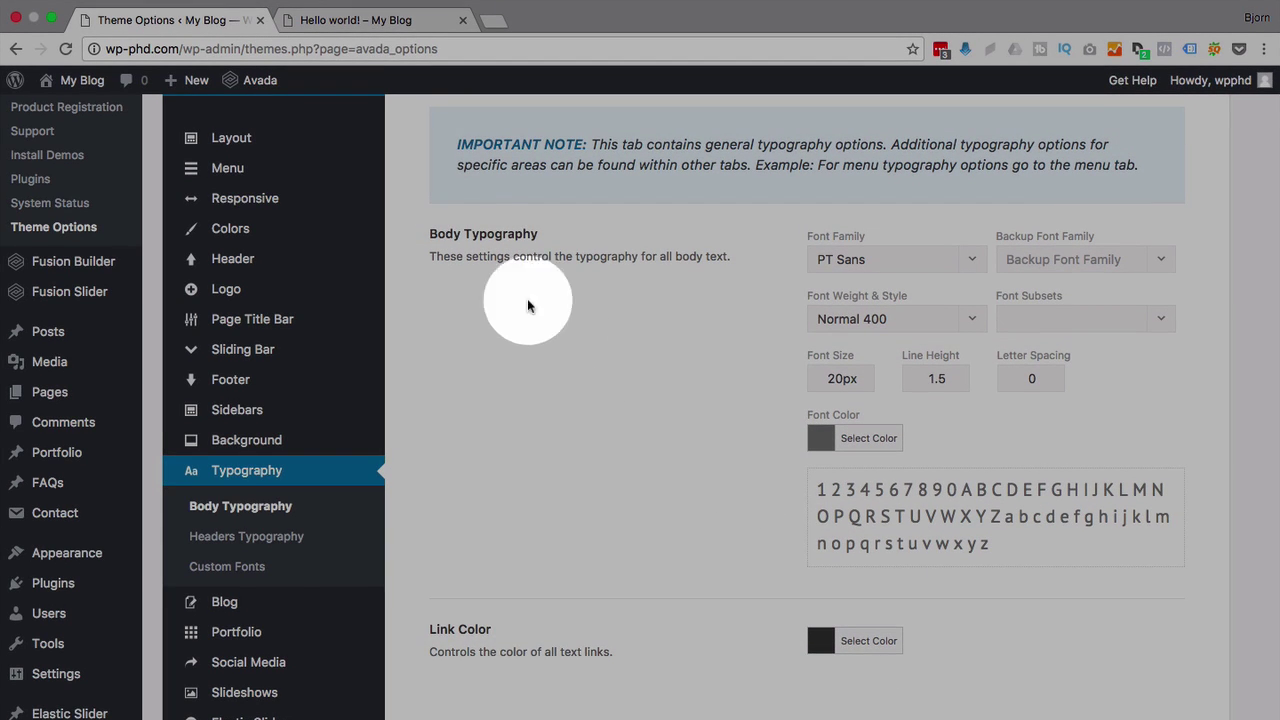
left_click(355, 22)
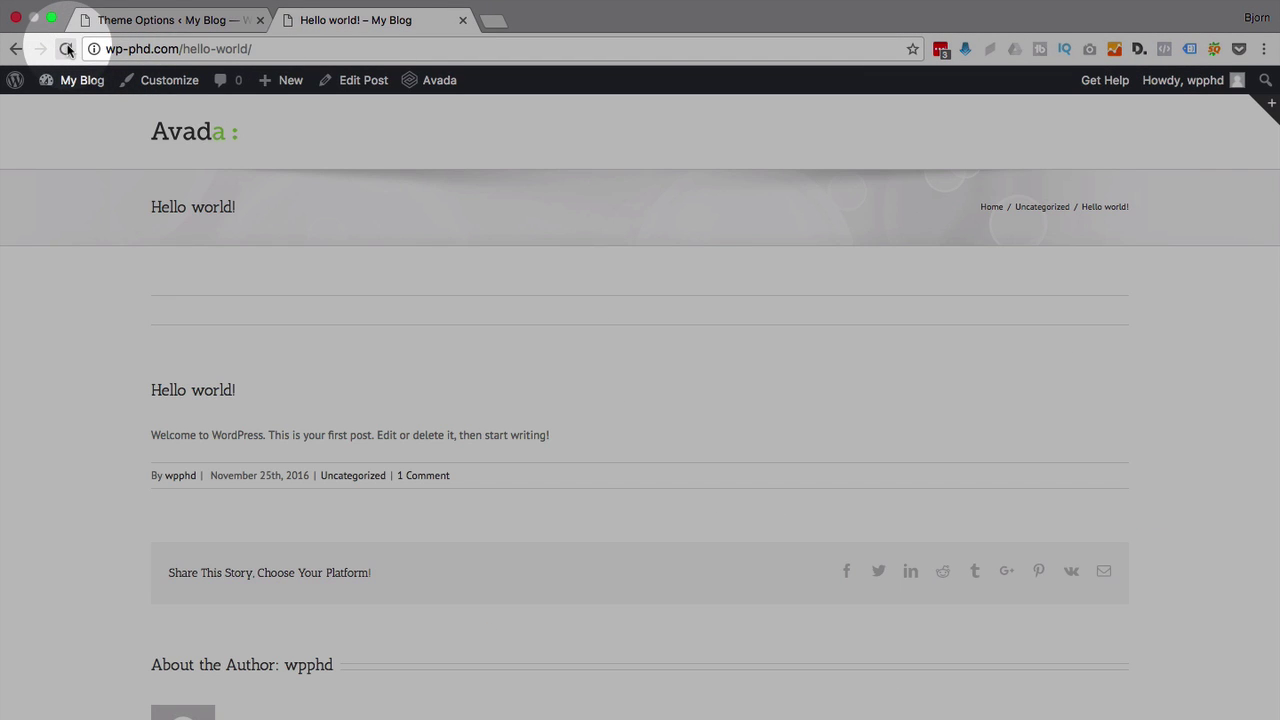
Reload the post and highlight the enlarged welcome paragraph and the heading.
left_click(65, 48)
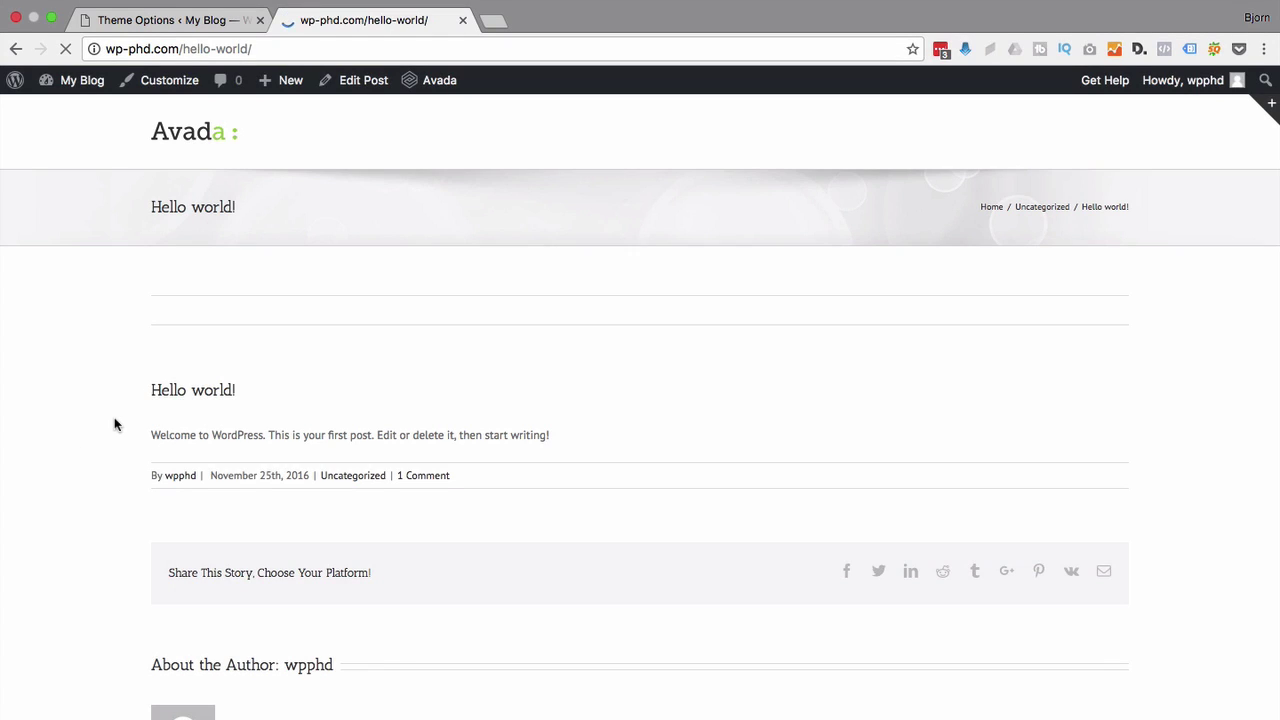
left_click_drag(147, 451, 821, 443)
left_click(821, 443)
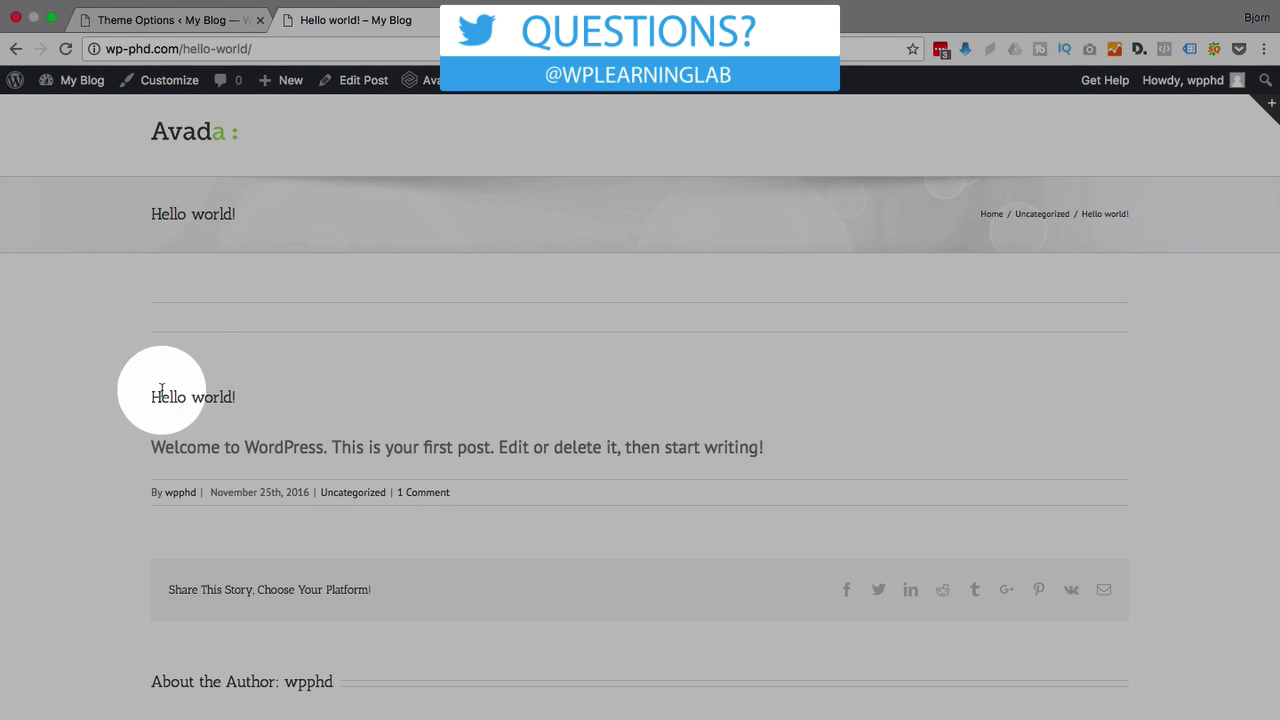
left_click_drag(161, 391, 271, 386)
left_click(268, 414)
scroll(268, 414, "down", 2)
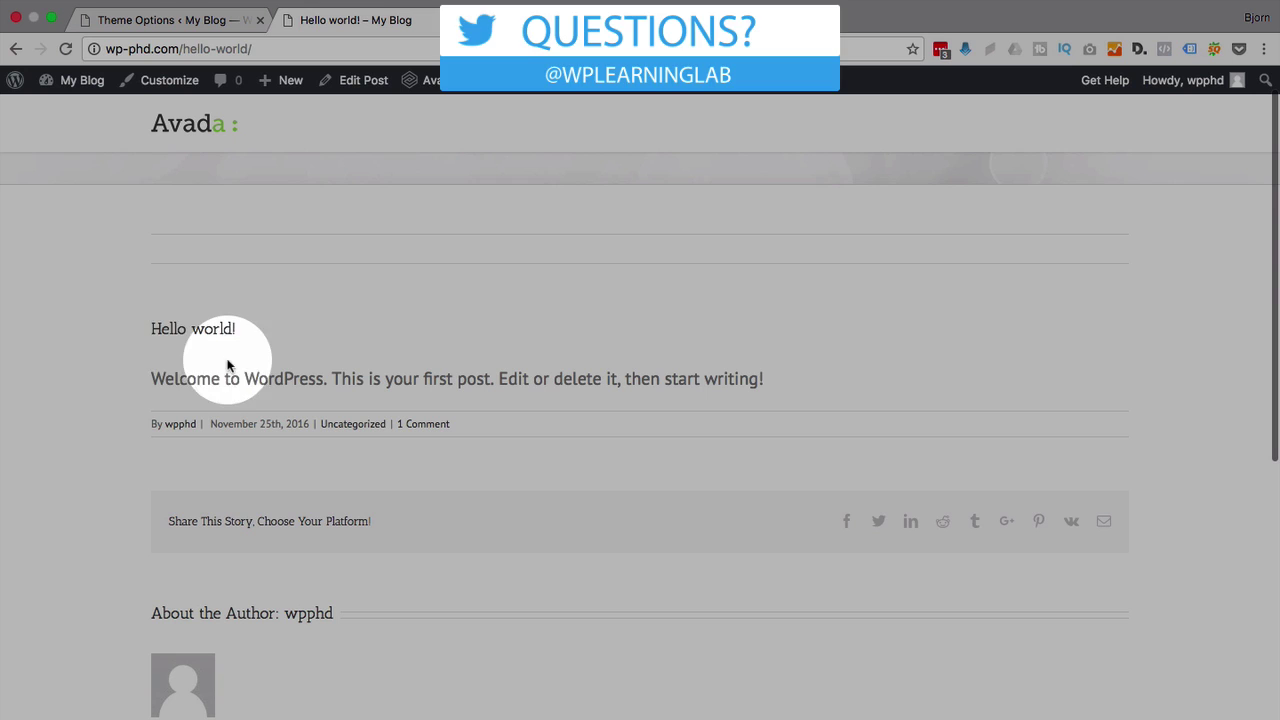
Inspect the Hello heading's h2 element in DevTools, then return to Theme Options.
right_click(163, 331)
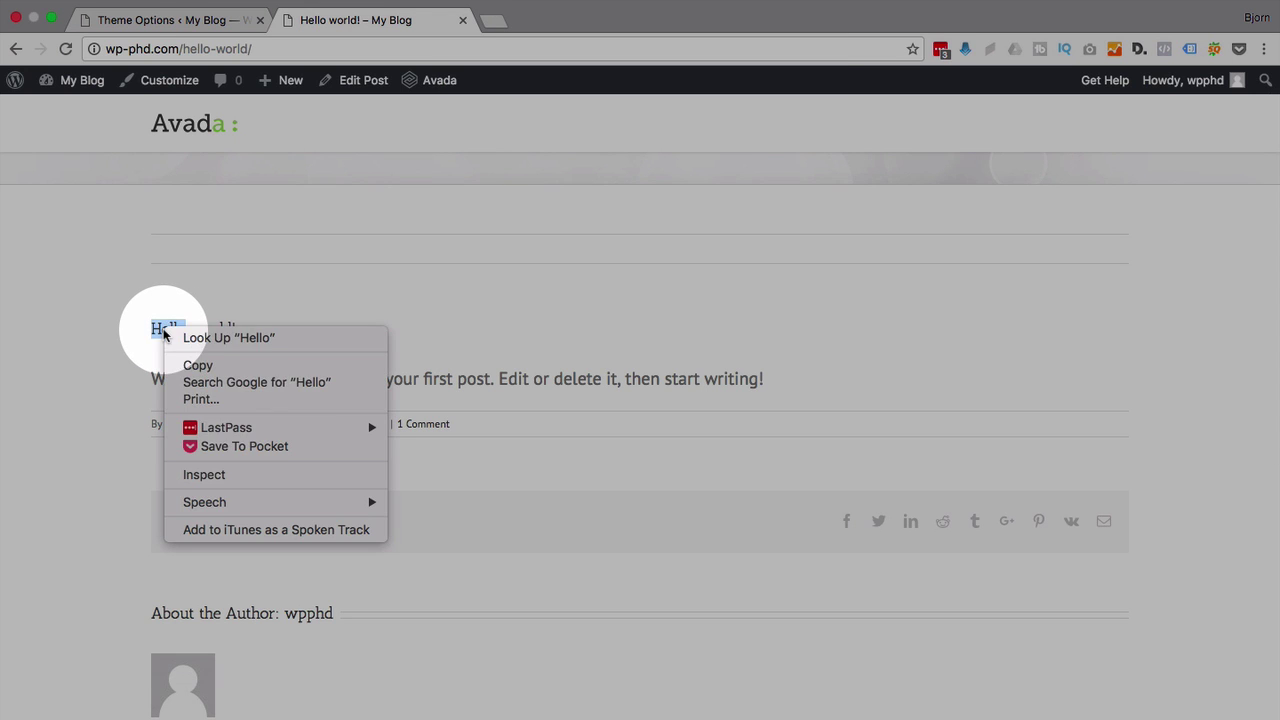
left_click(222, 474)
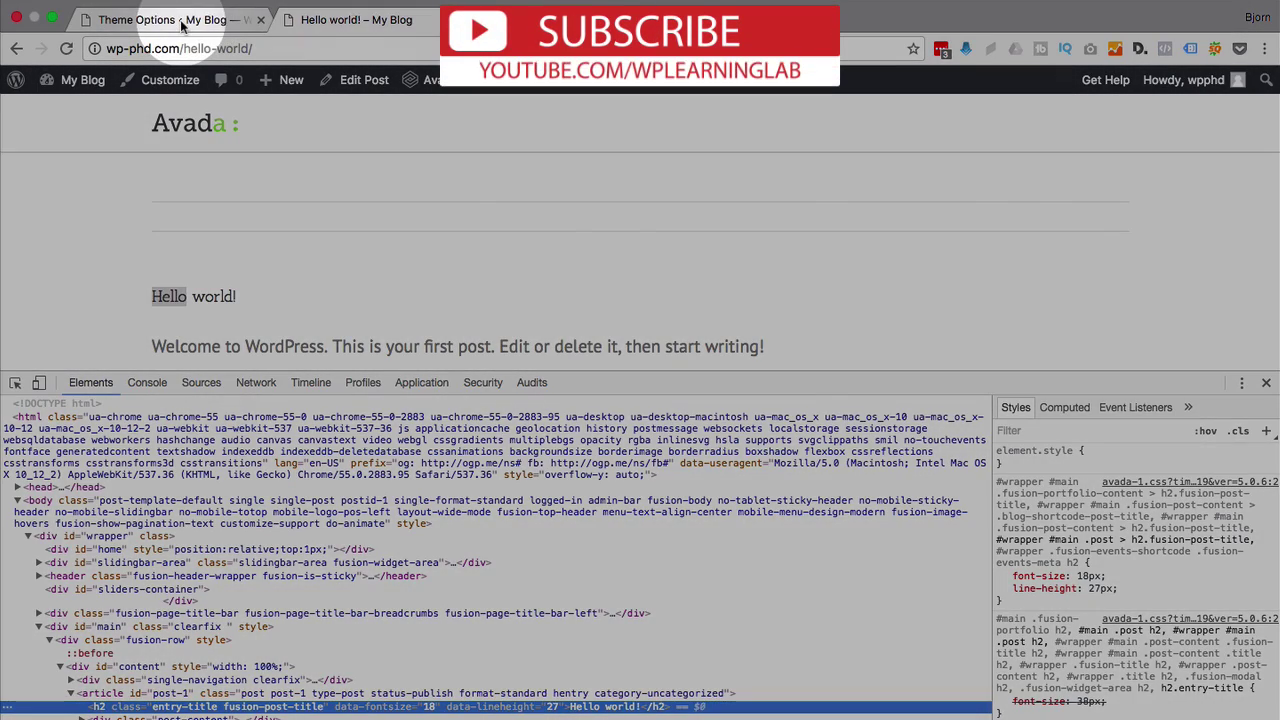
left_click(170, 19)
In Headers Typography, change the H2 font size from 38px to 68px and save changes.
left_click(538, 430)
scroll(538, 430, "down", 2)
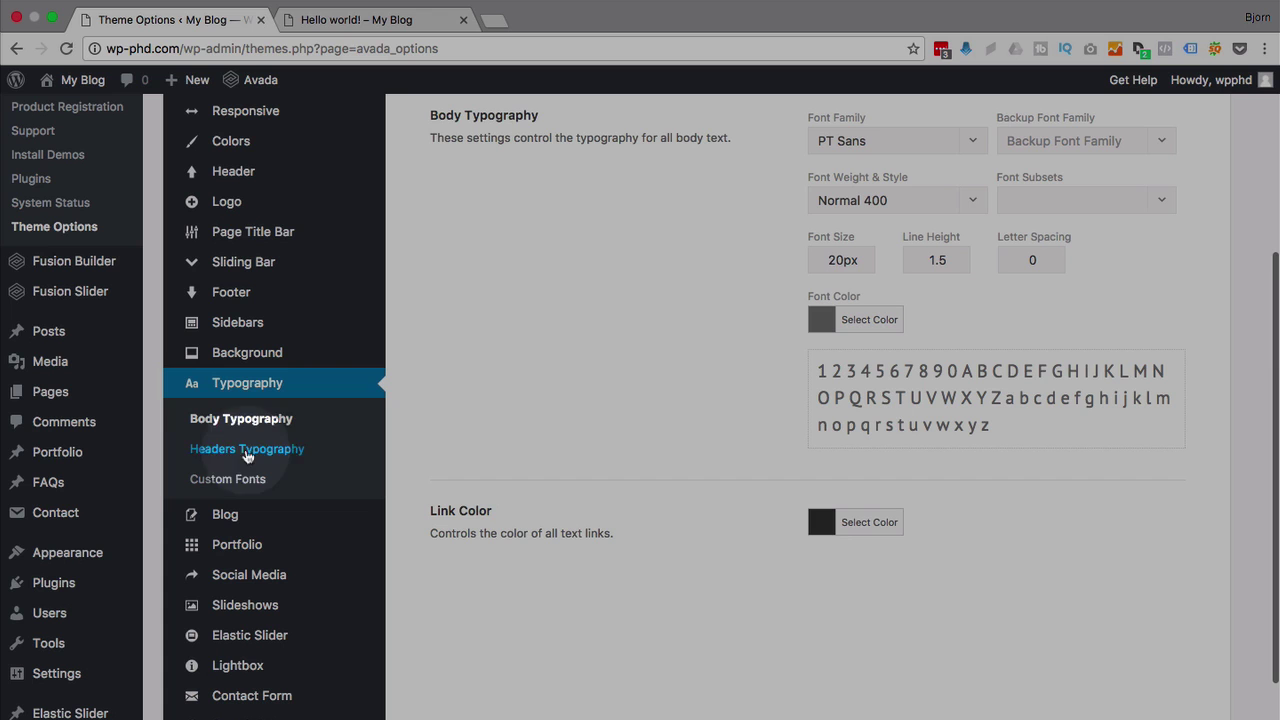
left_click(259, 456)
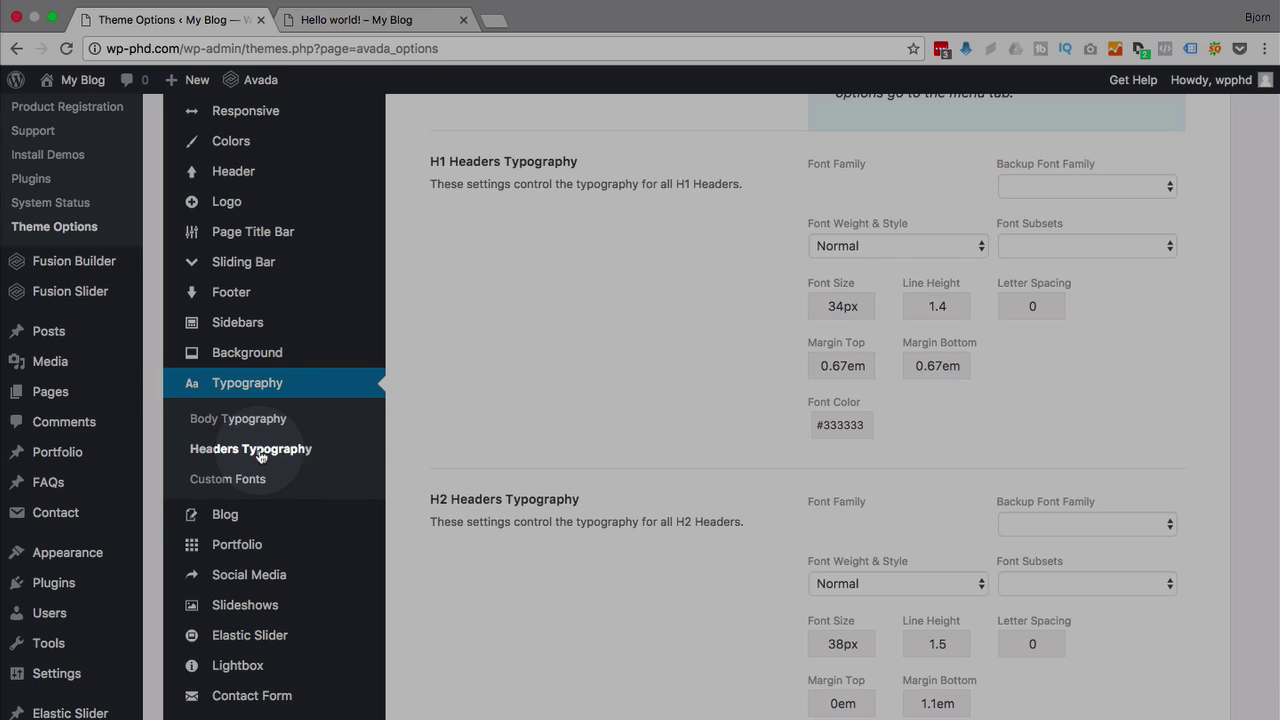
left_click(572, 348)
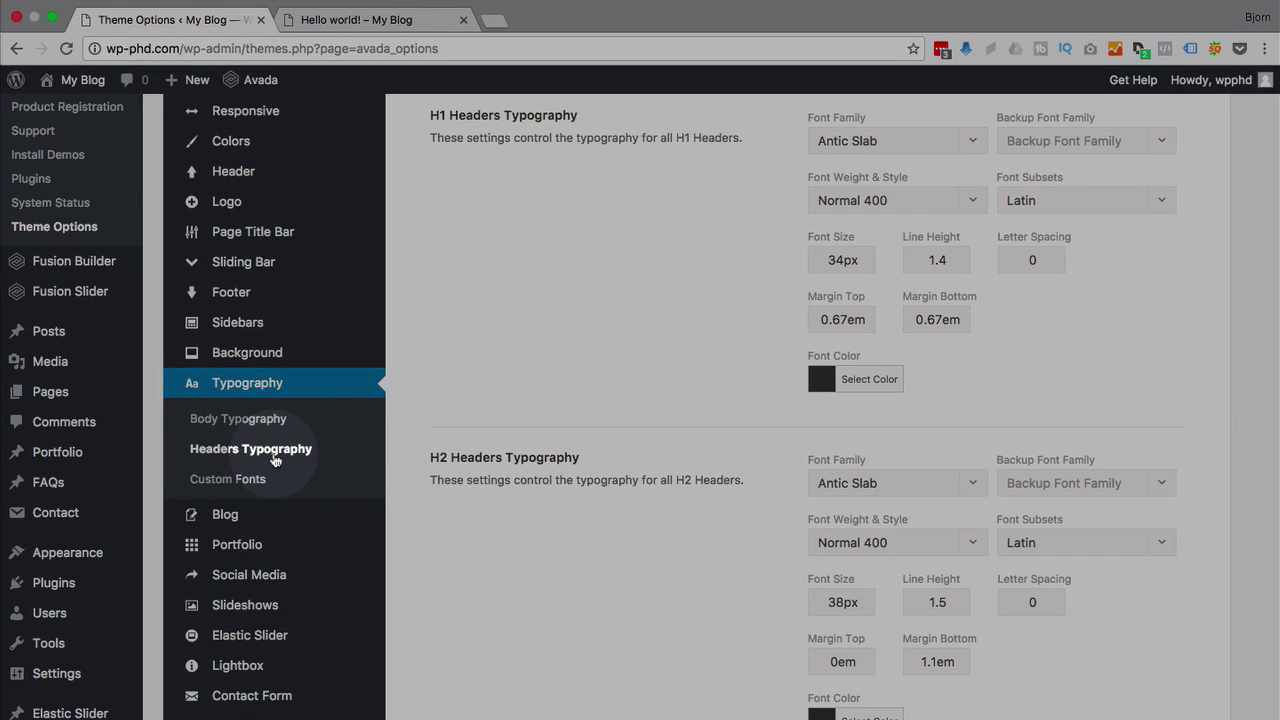
left_click(689, 500)
scroll(689, 500, "down", 1)
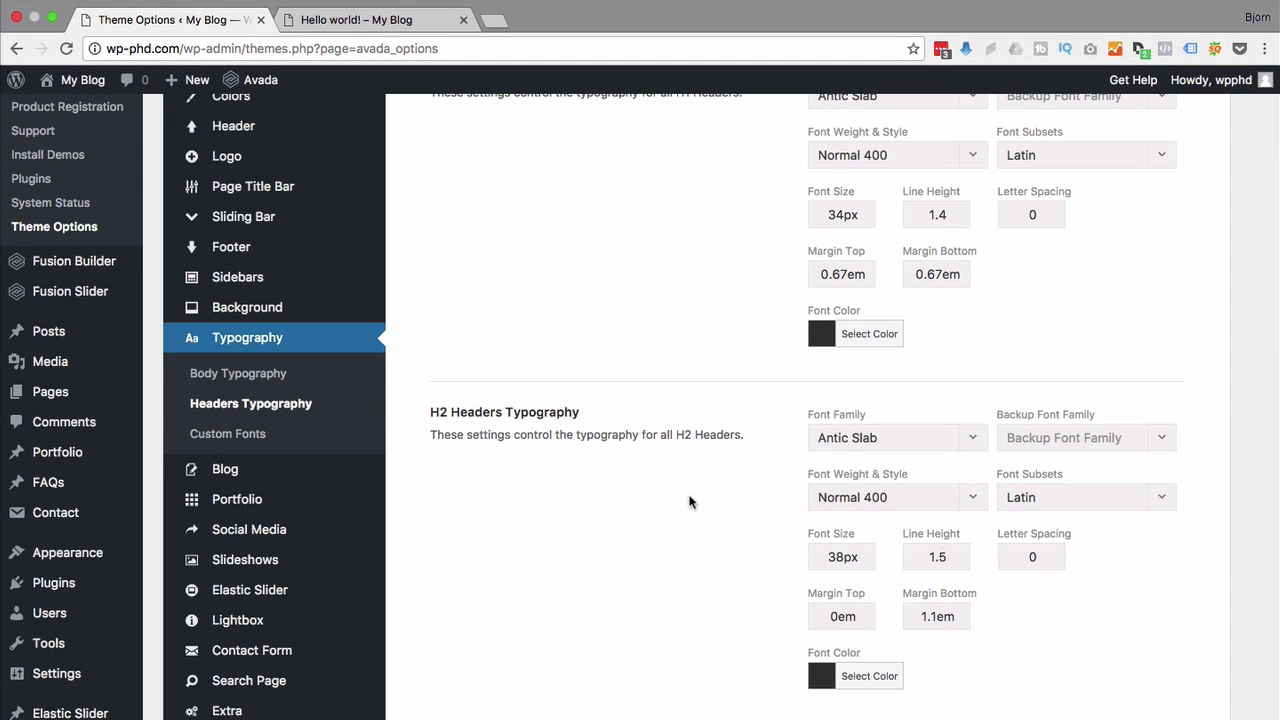
left_click(830, 557)
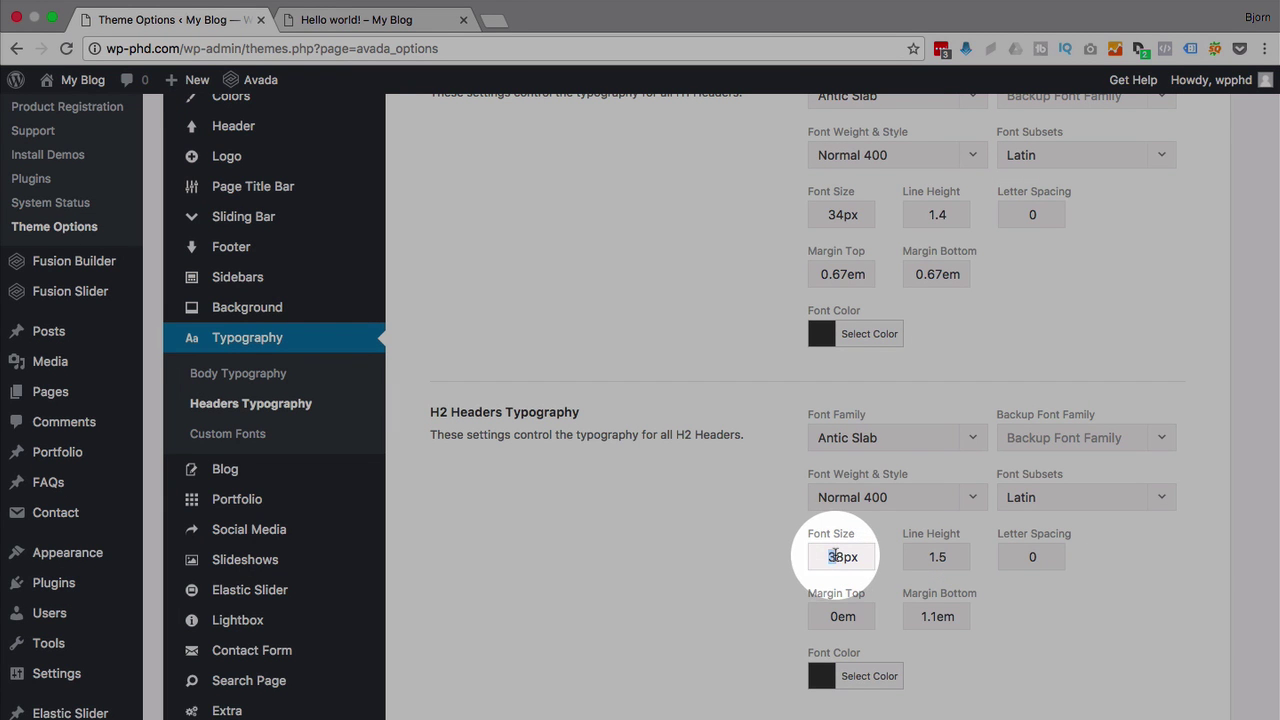
type("6")
left_click(1000, 703)
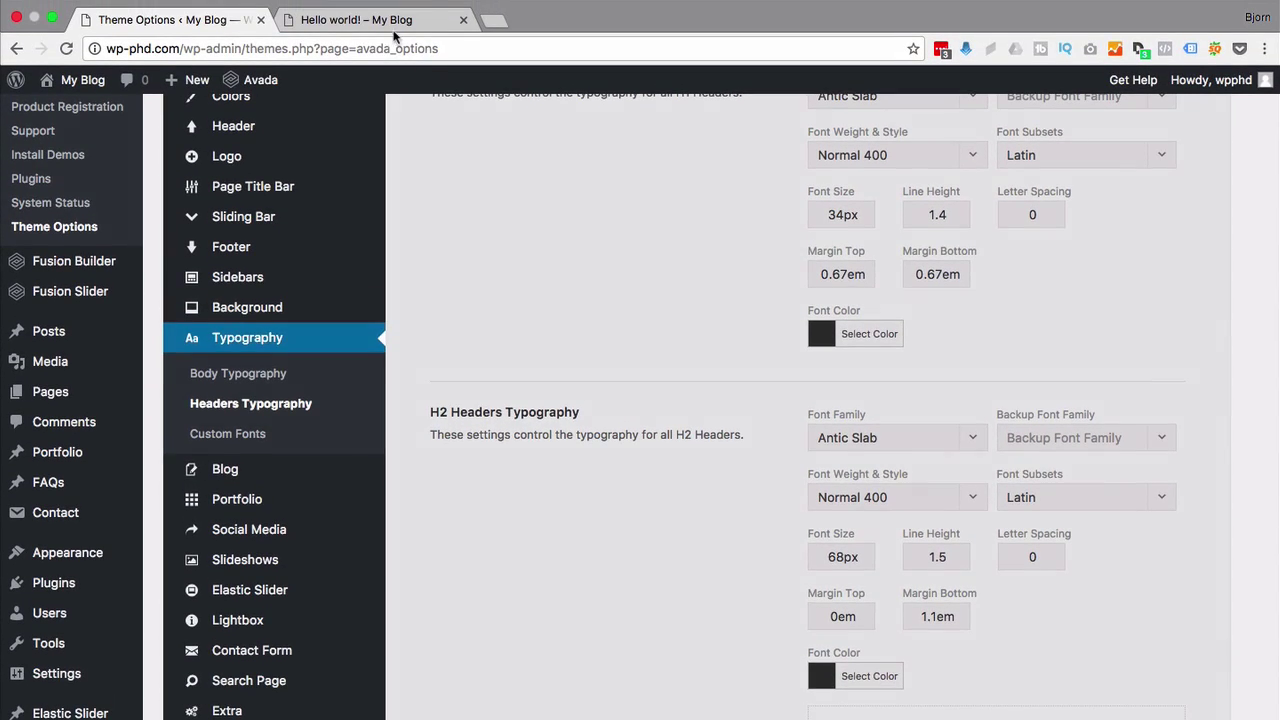
Reload the Hello world! post and scroll to view its title at 68px.
left_click(390, 22)
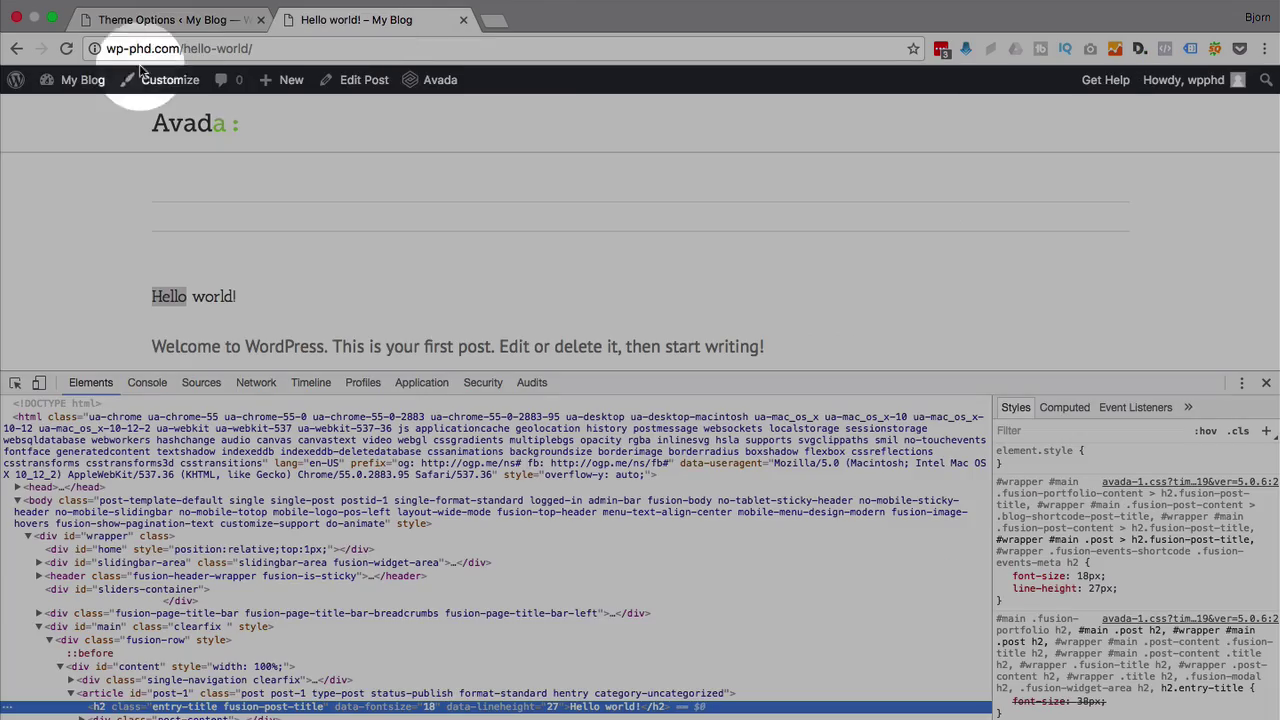
left_click(66, 49)
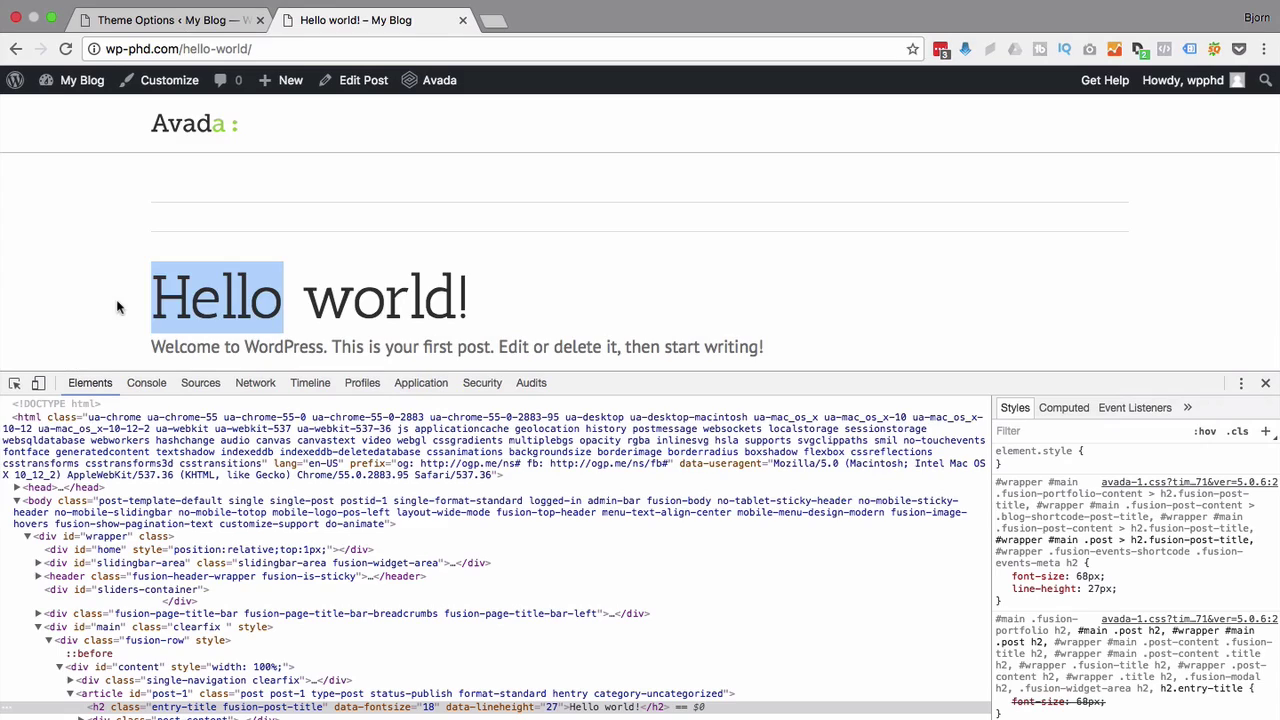
left_click(116, 307)
scroll(204, 328, "down", 1)
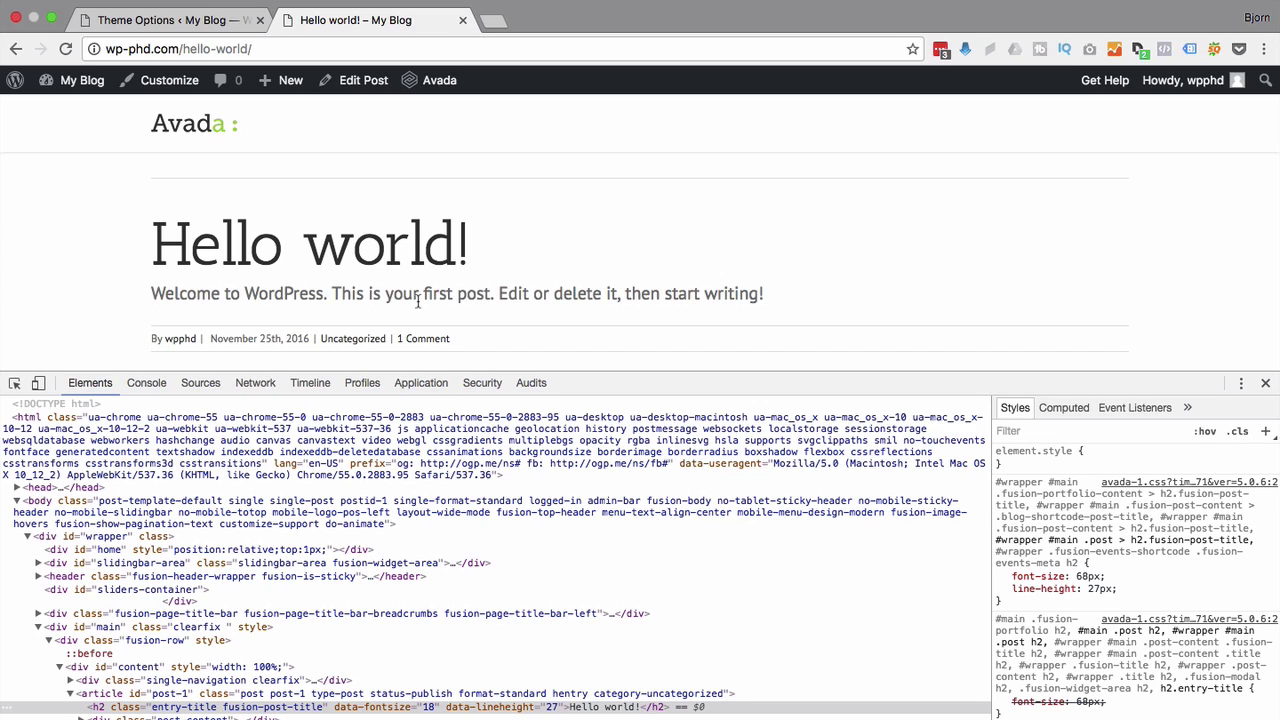
scroll(418, 301, "down", 1)
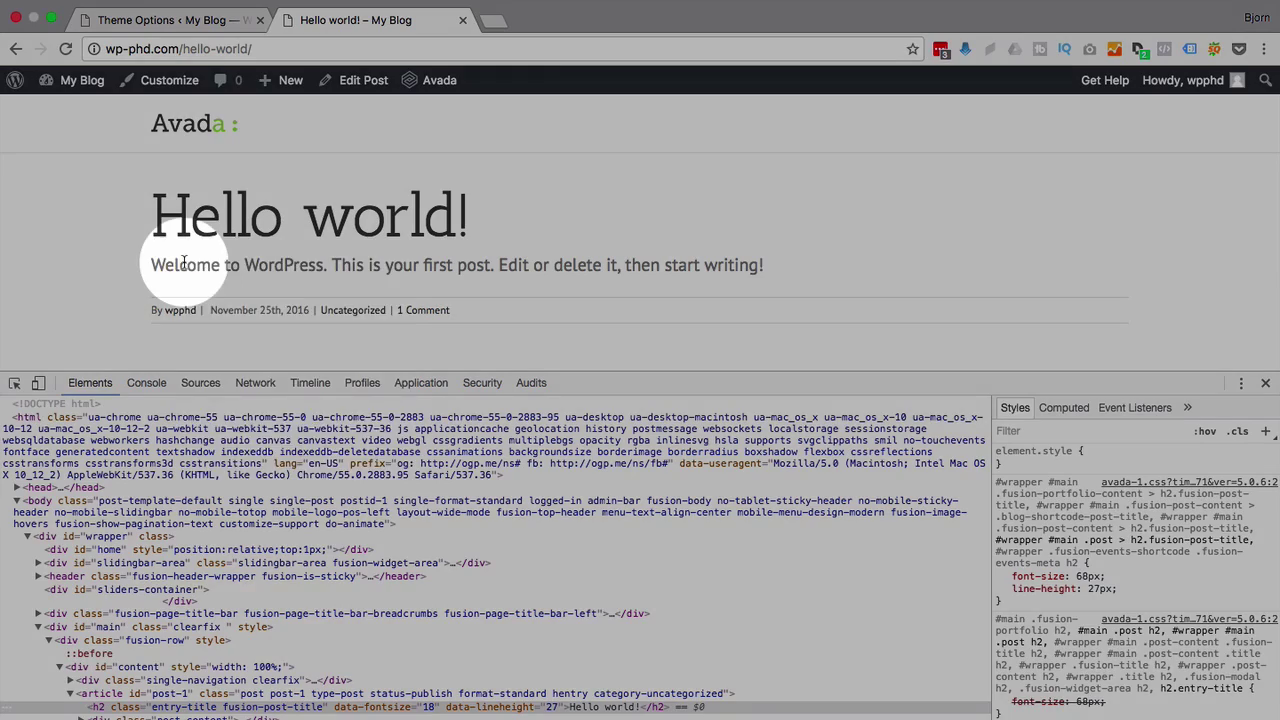
Inspect the Welcome paragraph in DevTools and select the whole 'Welcome to WordPress' text.
right_click(186, 263)
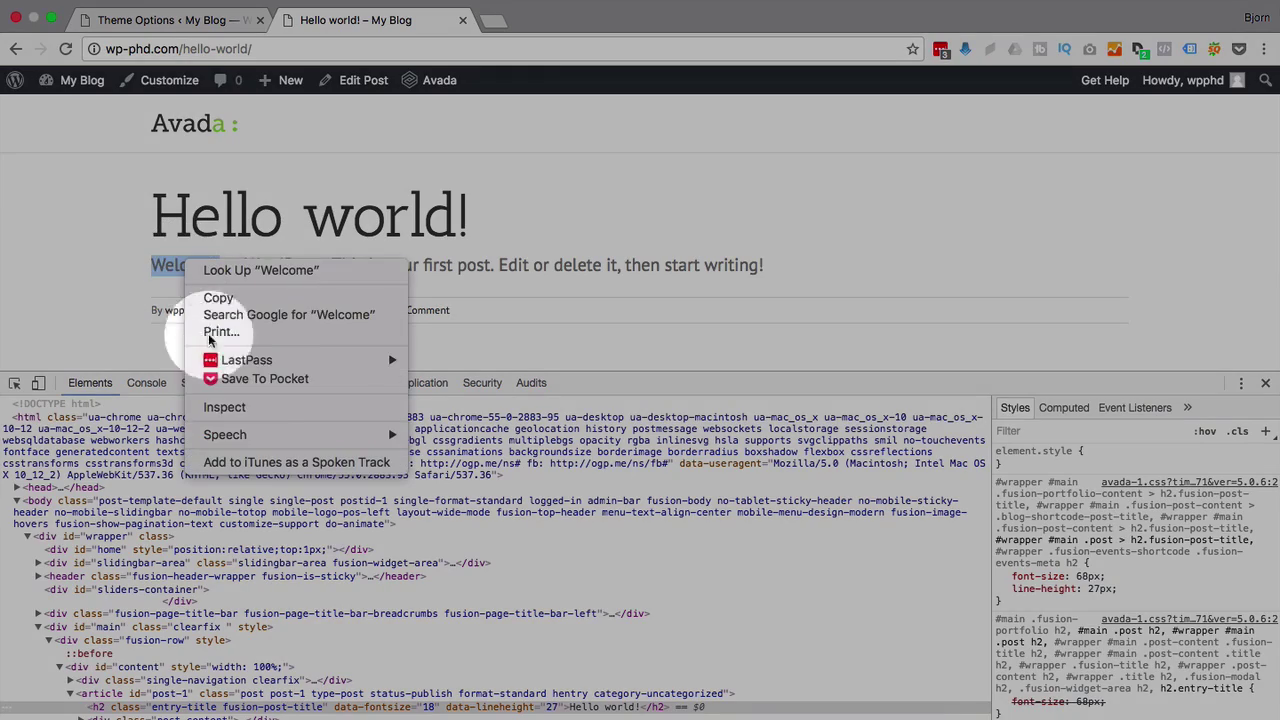
left_click(224, 407)
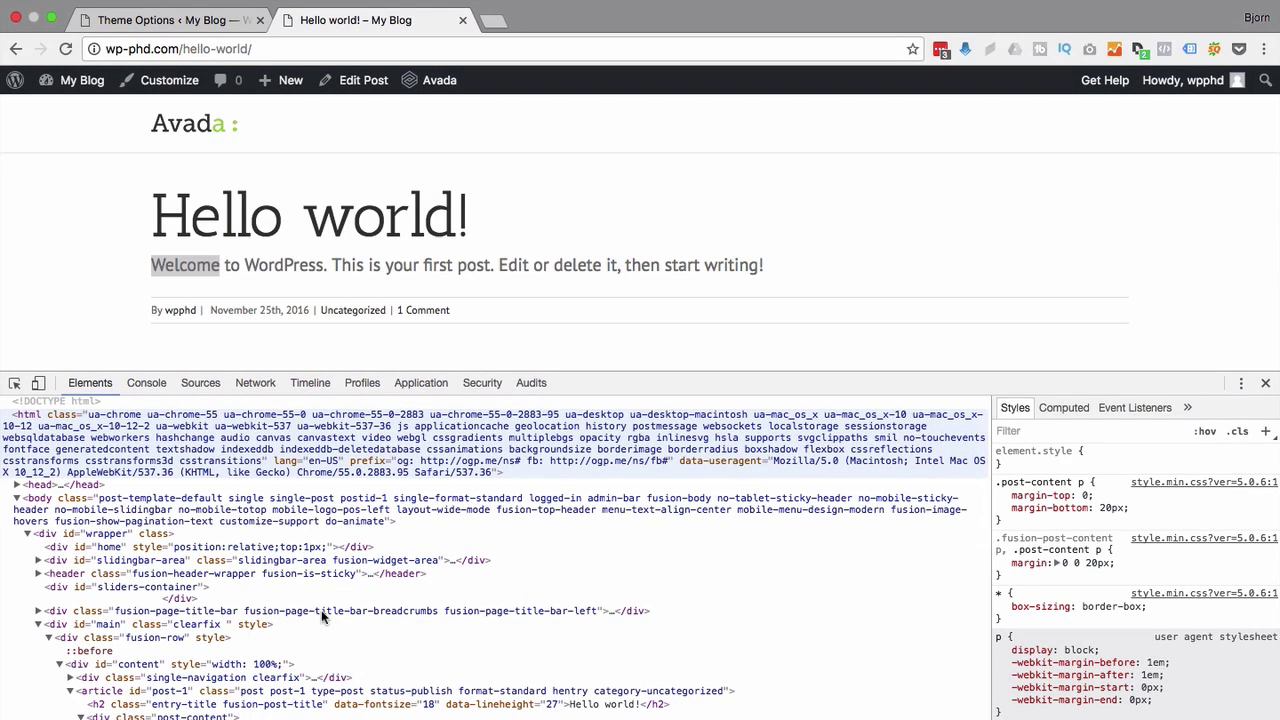
scroll(322, 617, "down", 1)
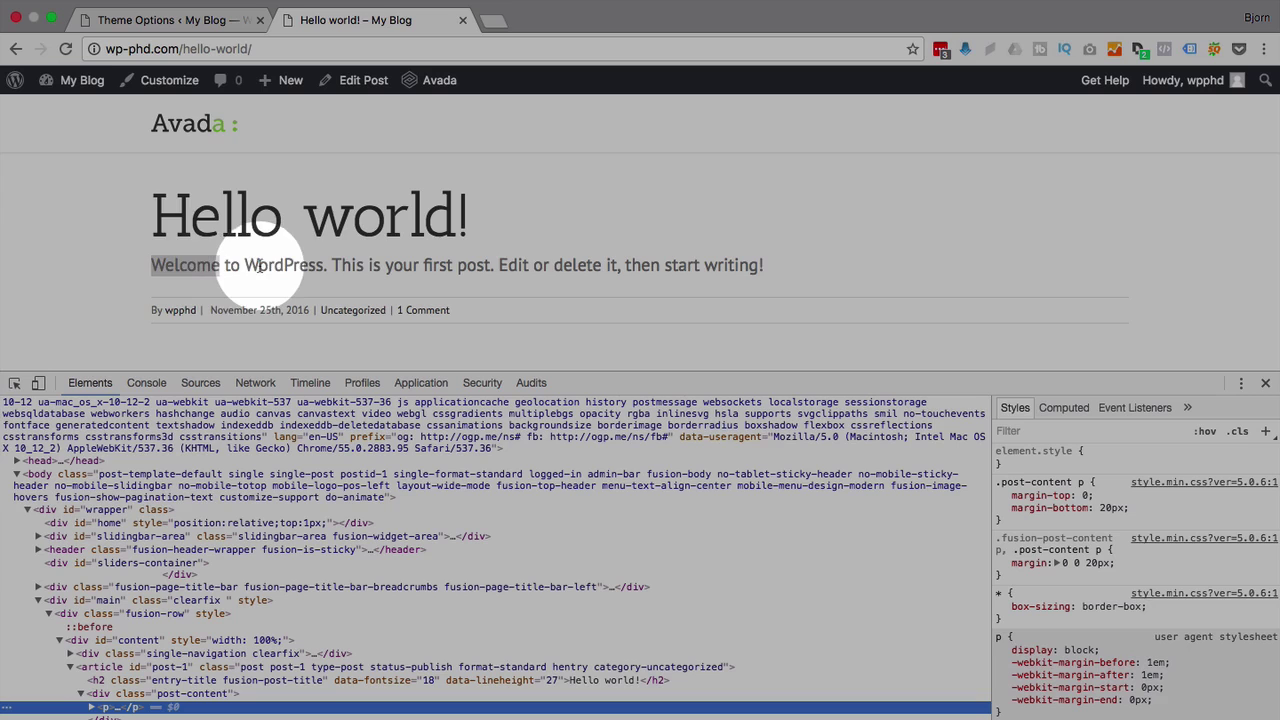
left_click(776, 265)
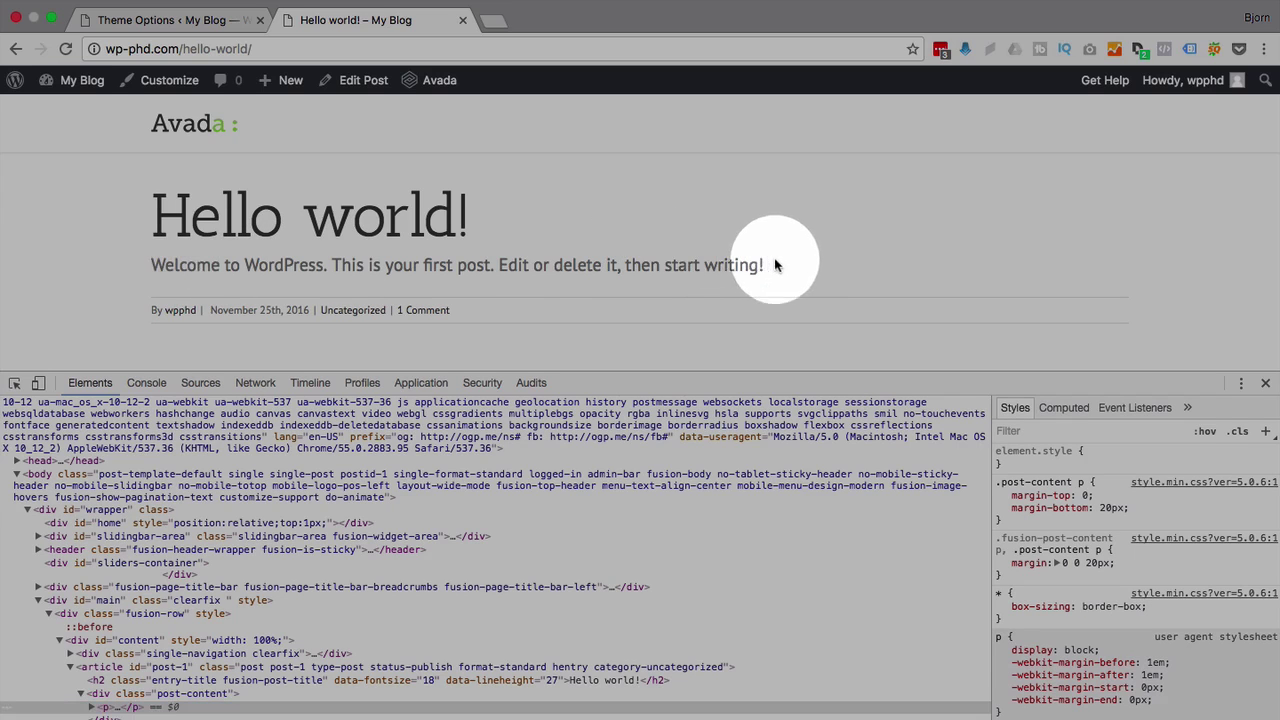
left_click_drag(776, 265, 153, 263)
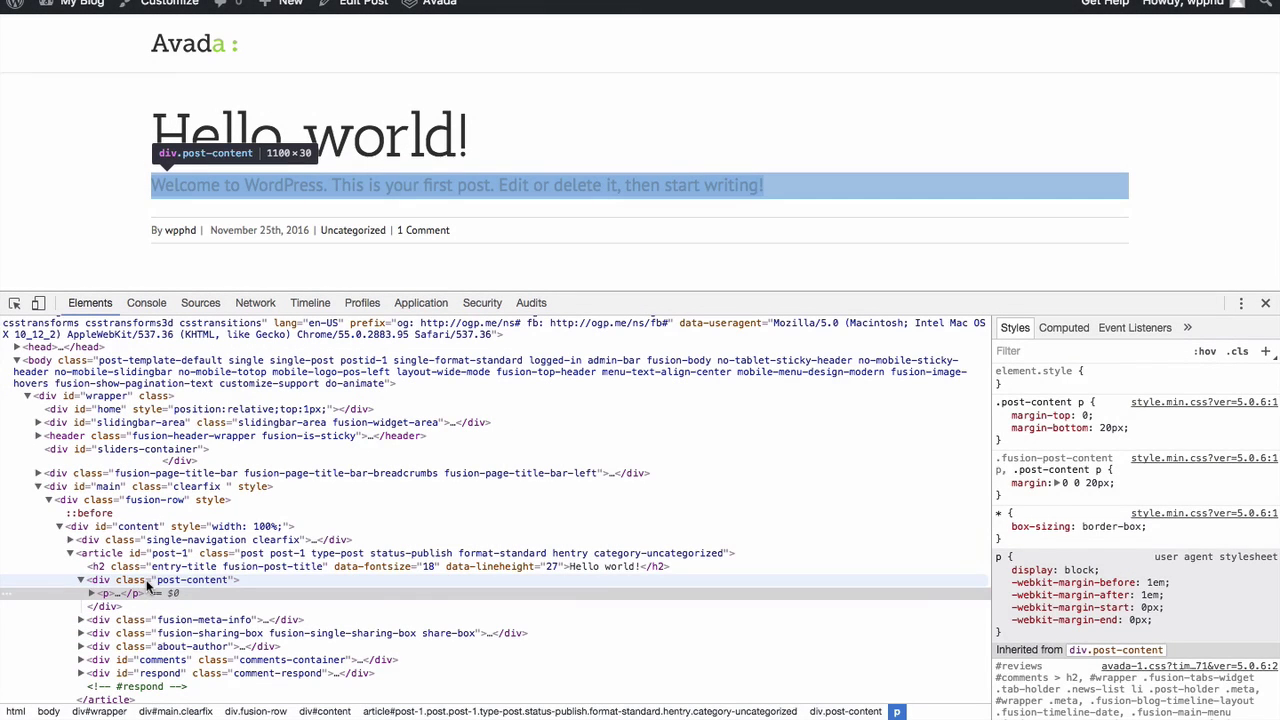
Select the p element inside div.post-content and its 'p, .post-content p' margin rule.
left_click(146, 583)
left_click(136, 594)
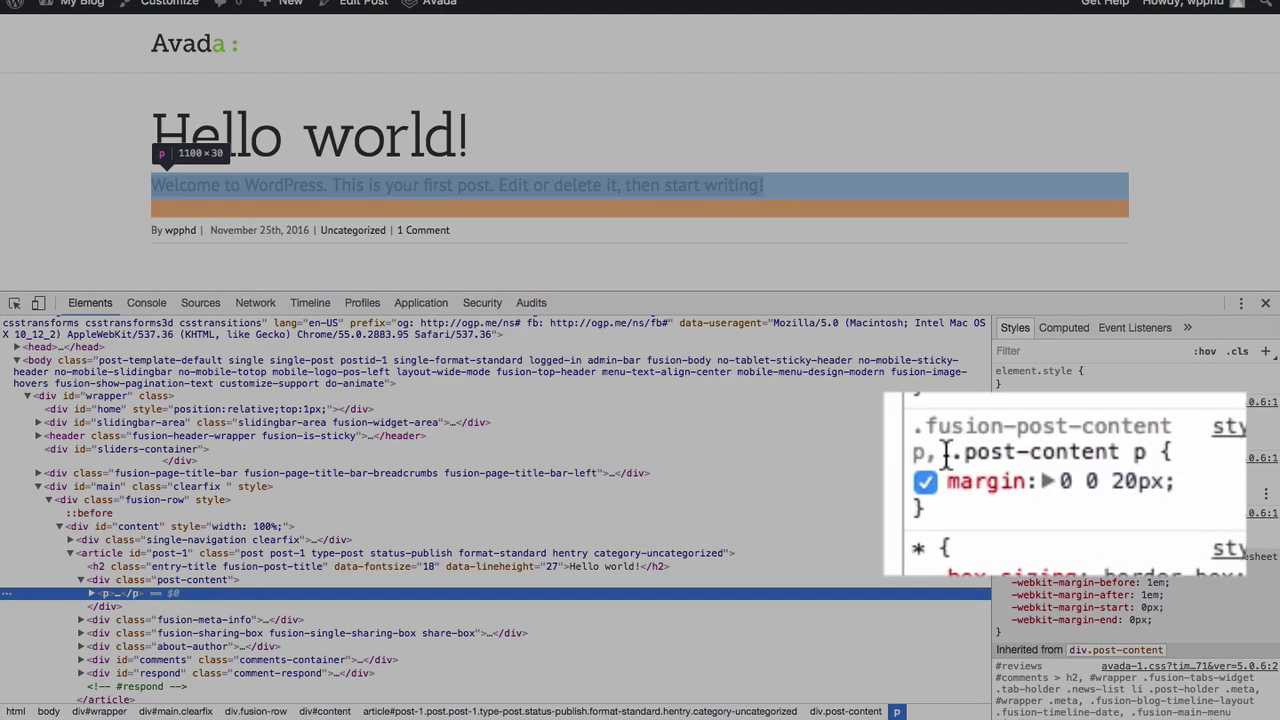
left_click(1006, 470)
left_click(918, 430)
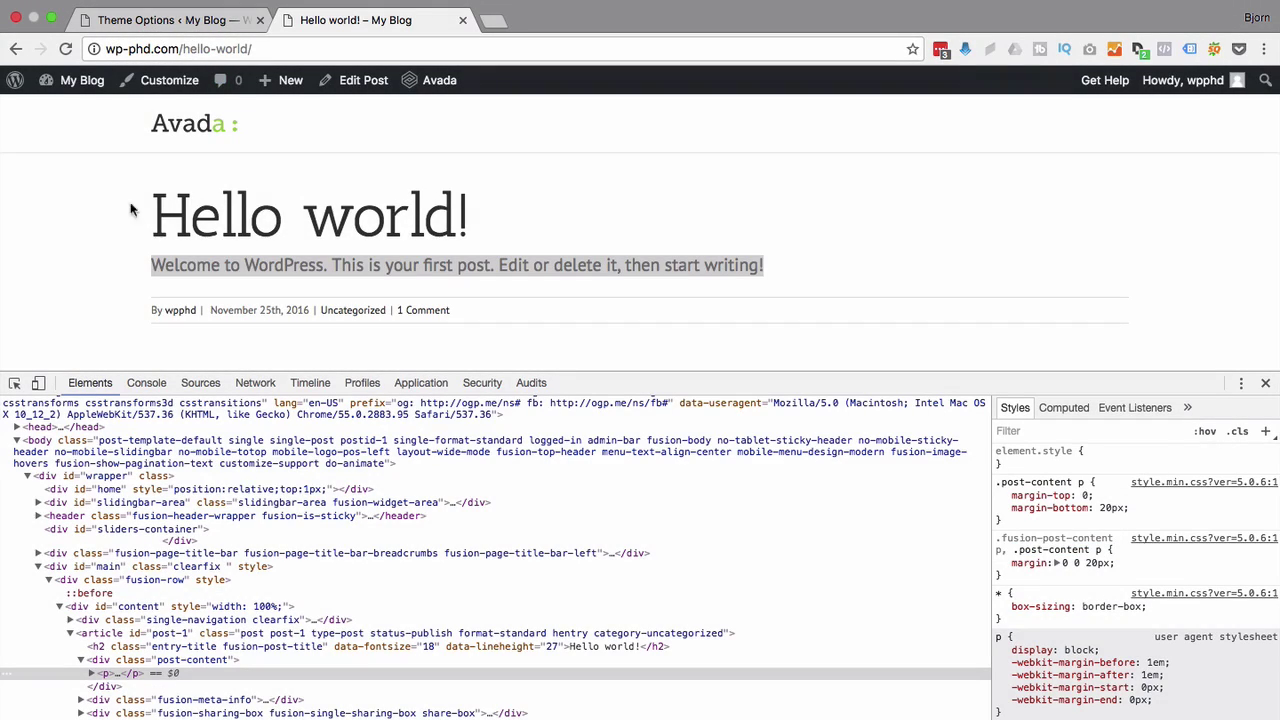
Open the theme file editor under Appearance from the Avada Theme Options page.
left_click(170, 20)
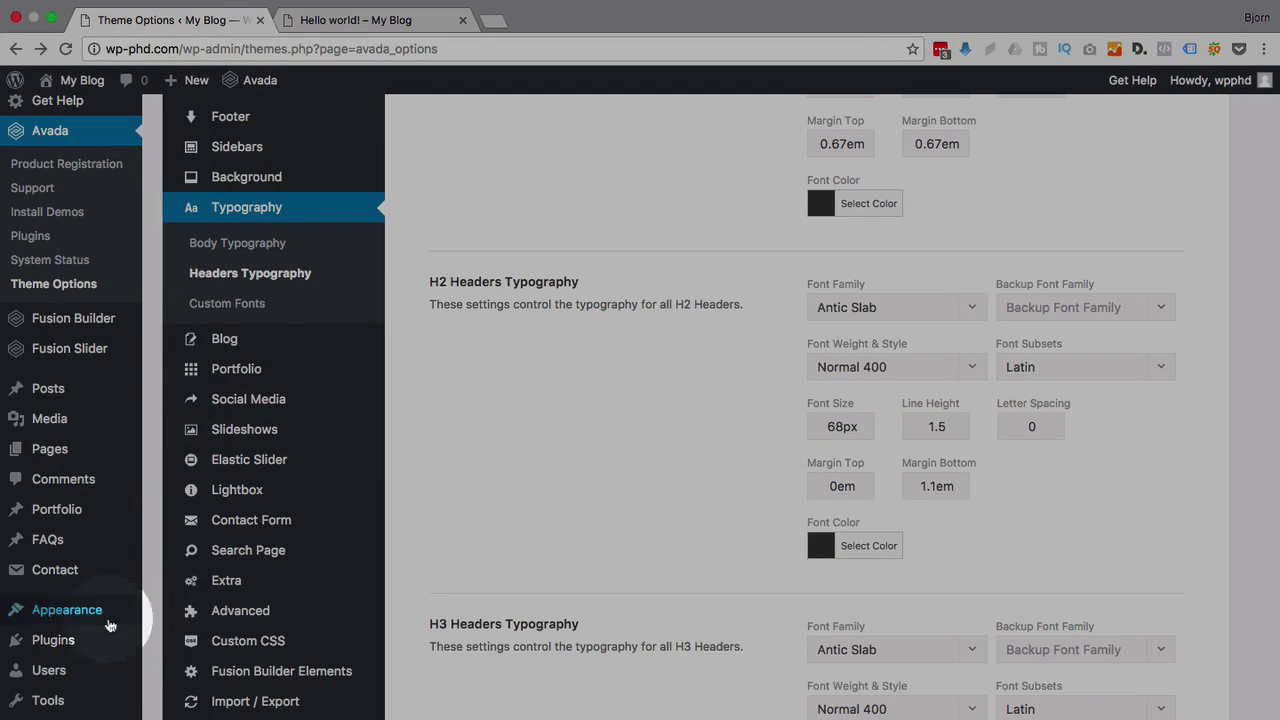
mouse_move(44, 617)
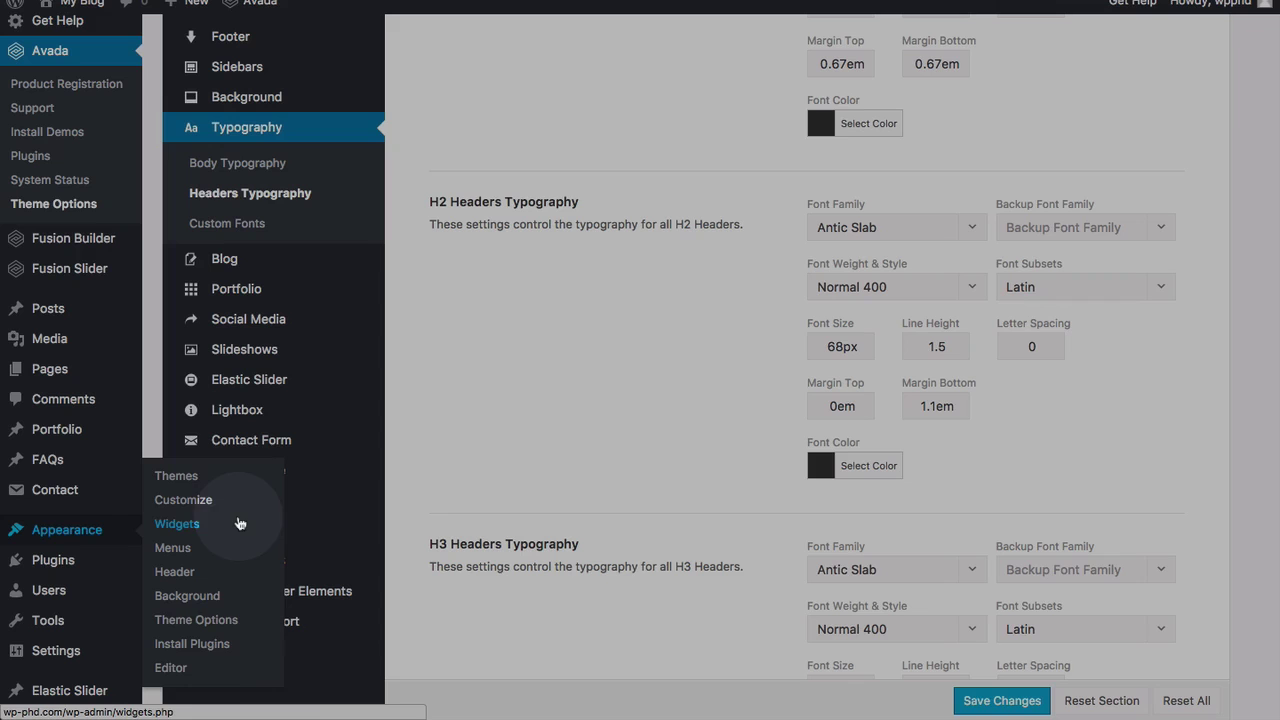
left_click(170, 668)
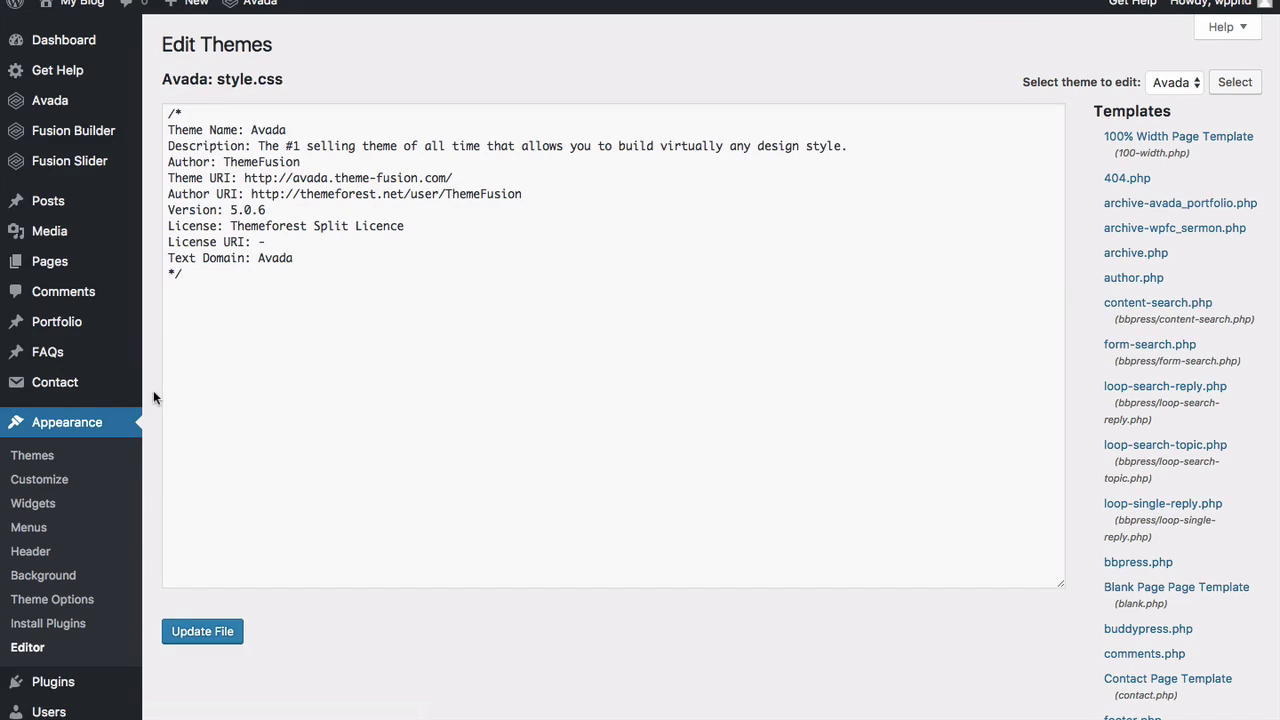
left_click(254, 382)
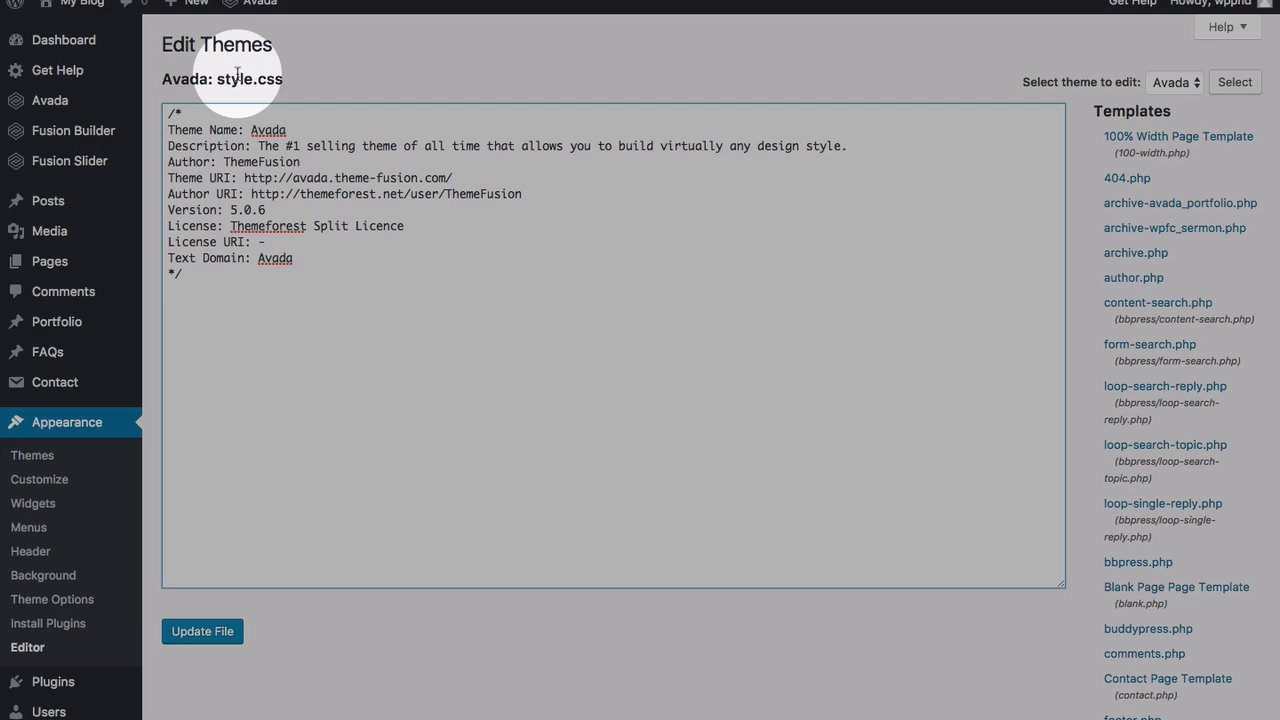
left_click_drag(286, 75, 170, 77)
left_click(172, 77)
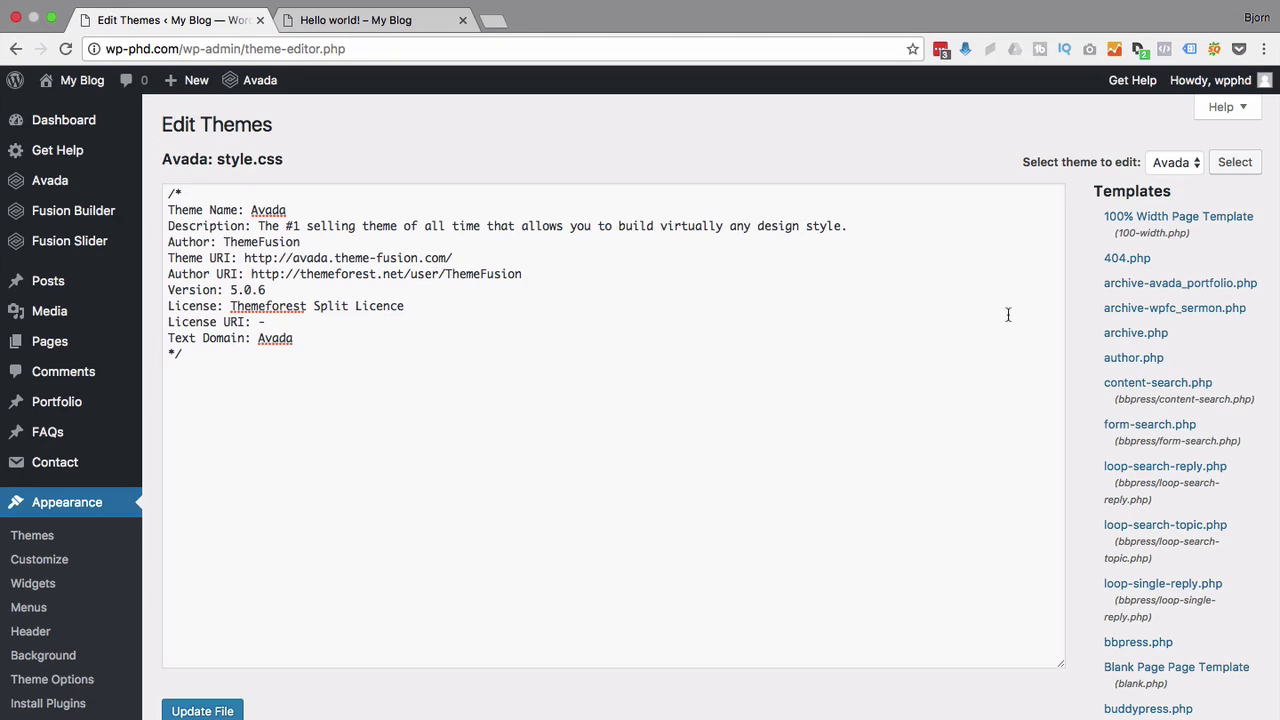
Search the page for 'style.css' and open Avada's style.css from the Styles list.
key("super+f")
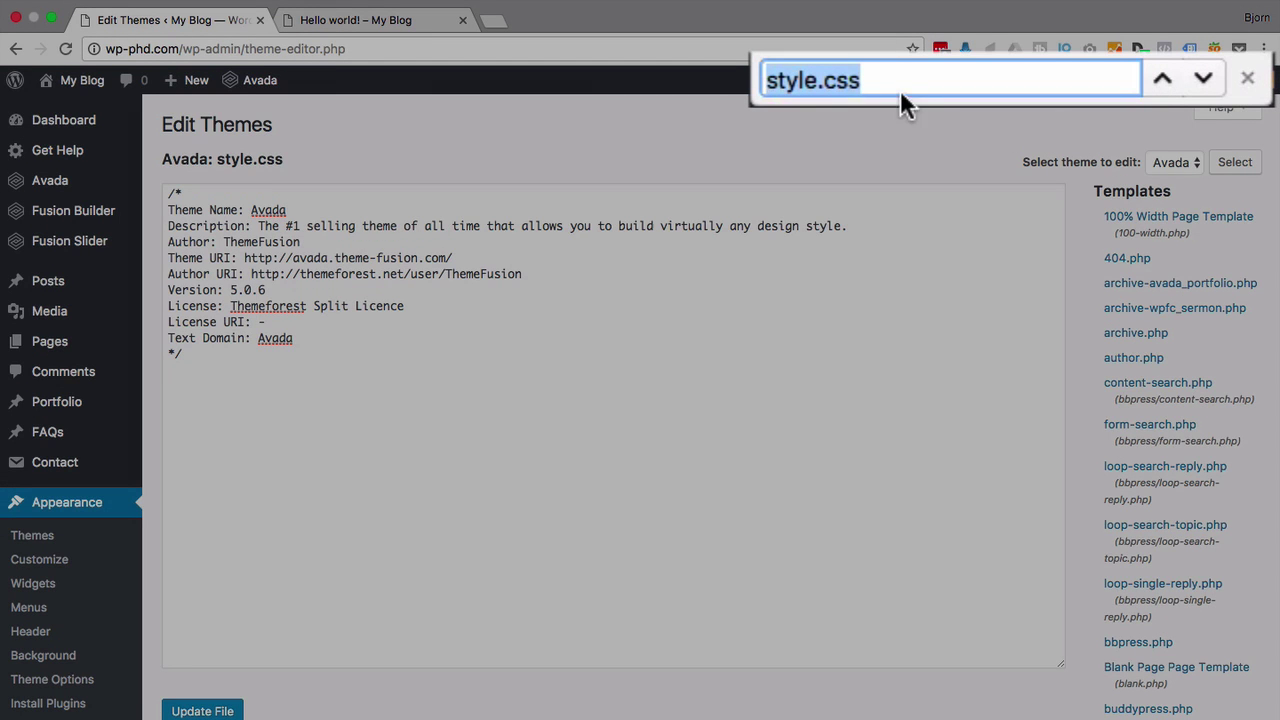
left_click(905, 80)
key("super+a")
type("s")
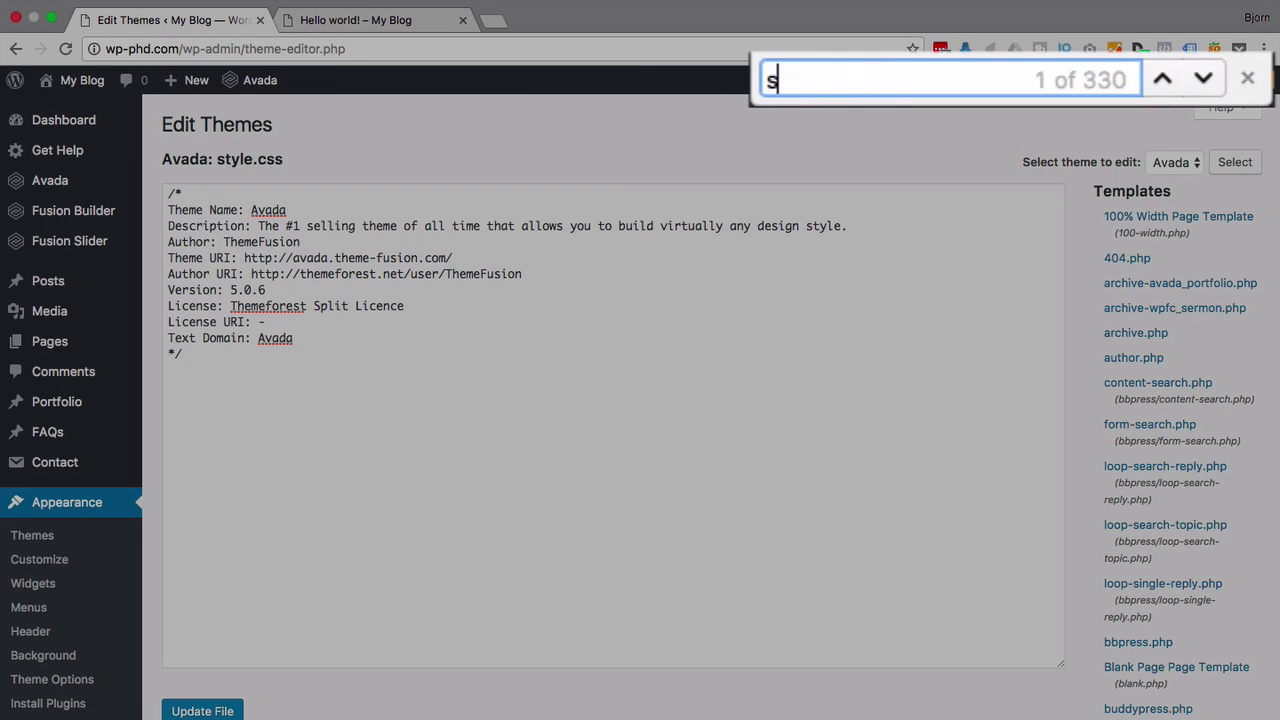
type("tyle.css")
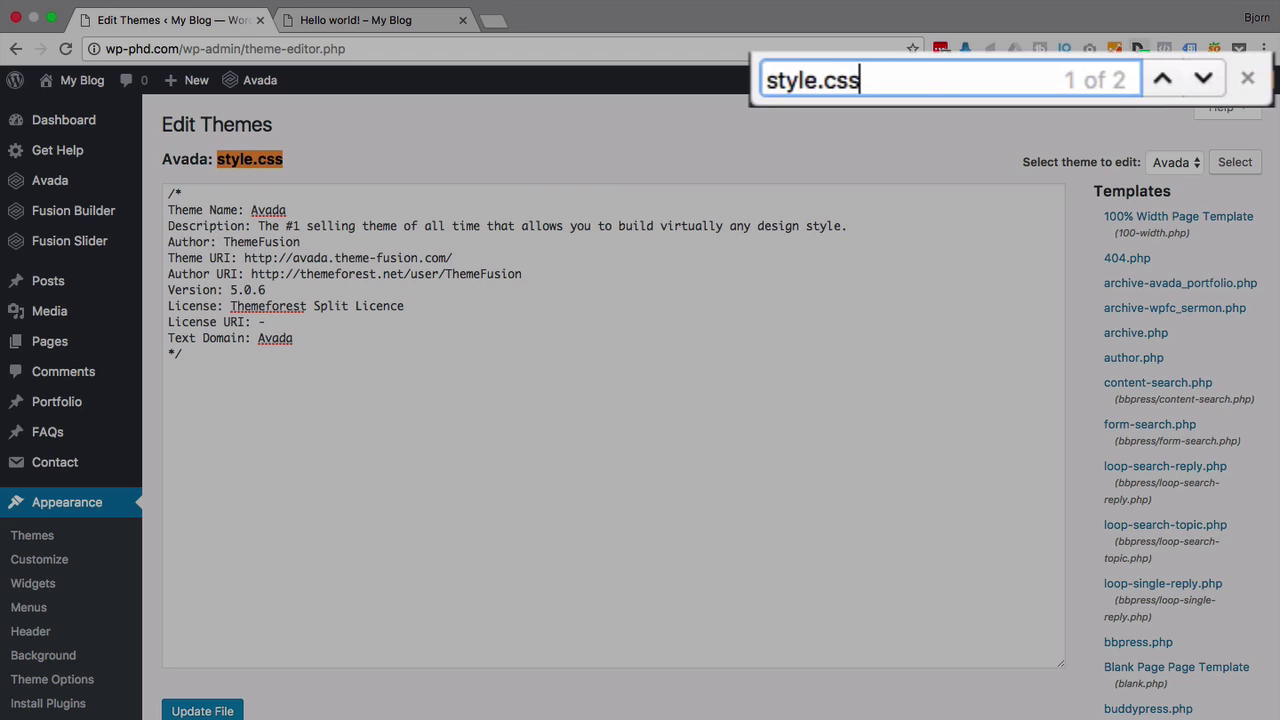
left_click(1190, 80)
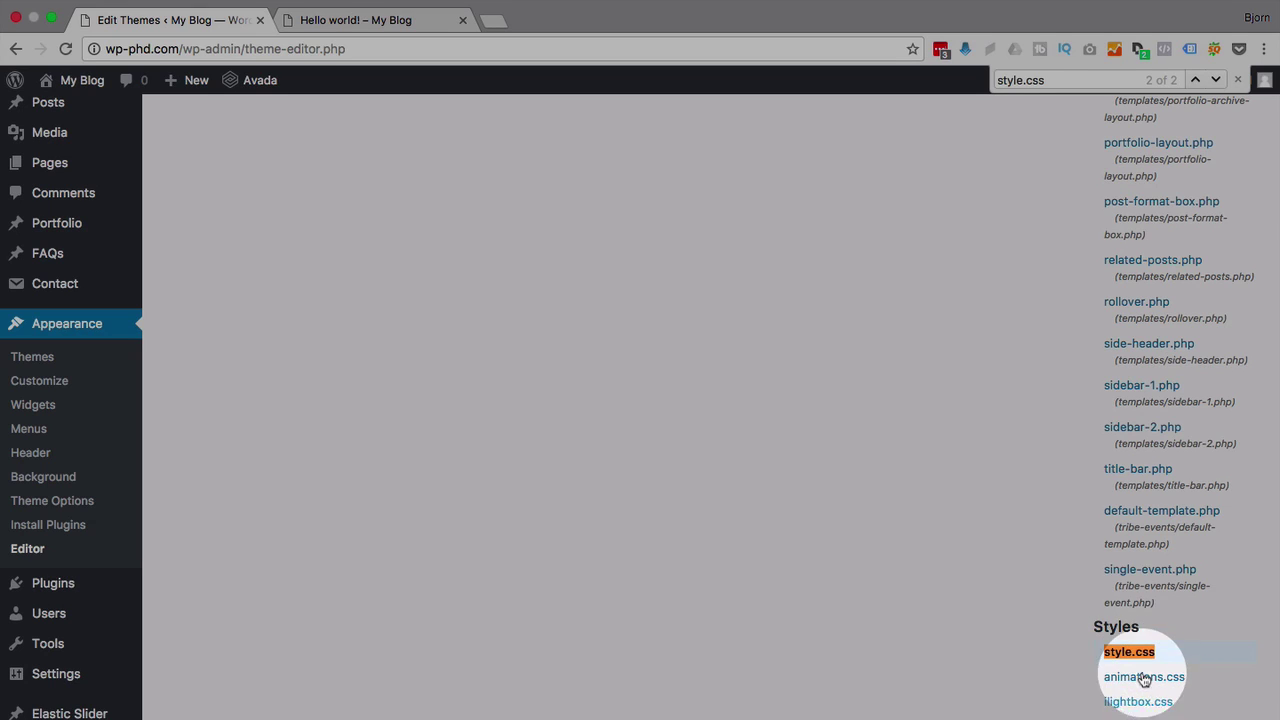
left_click(1128, 656)
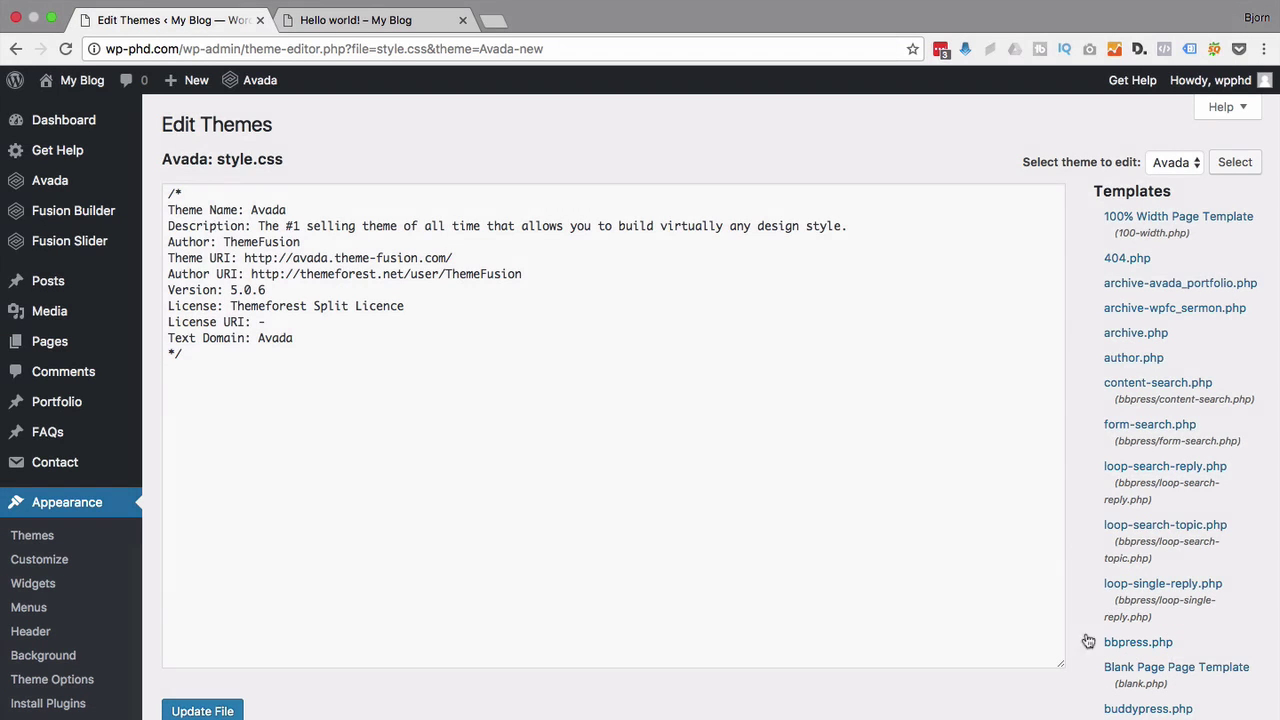
Add a new line below the style.css header comment.
left_click(405, 415)
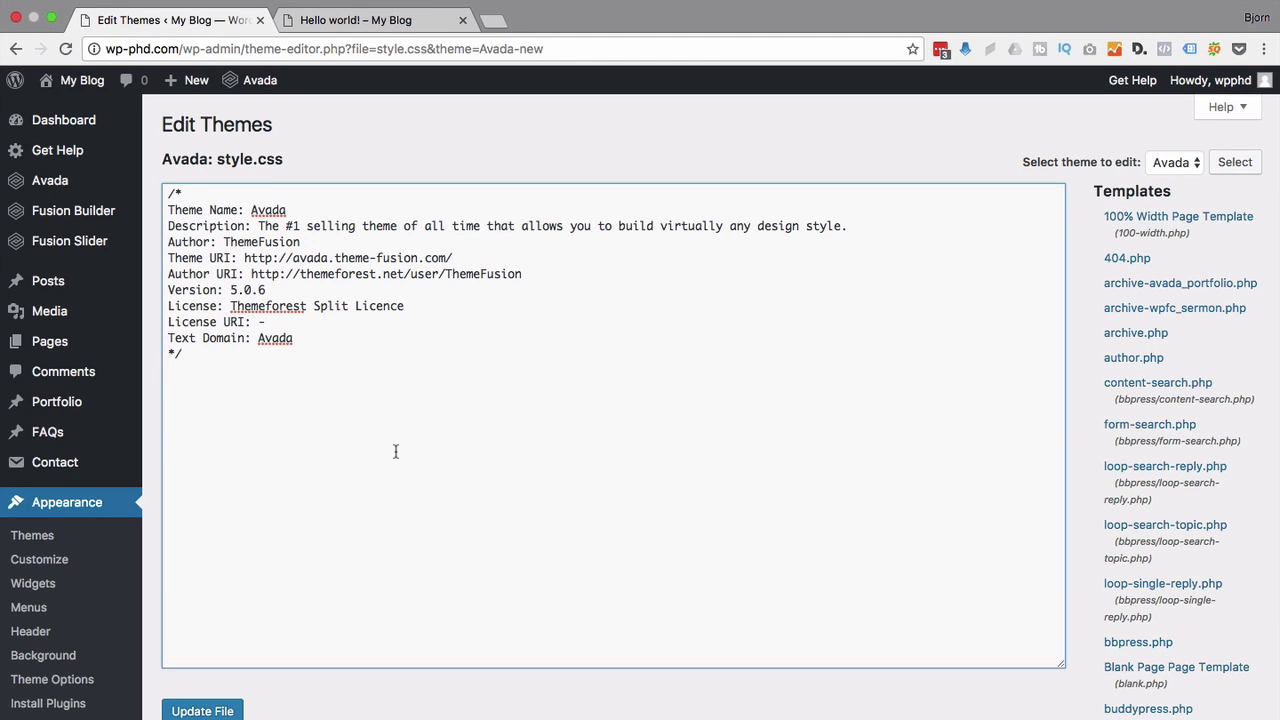
key("Return")
key("Return")
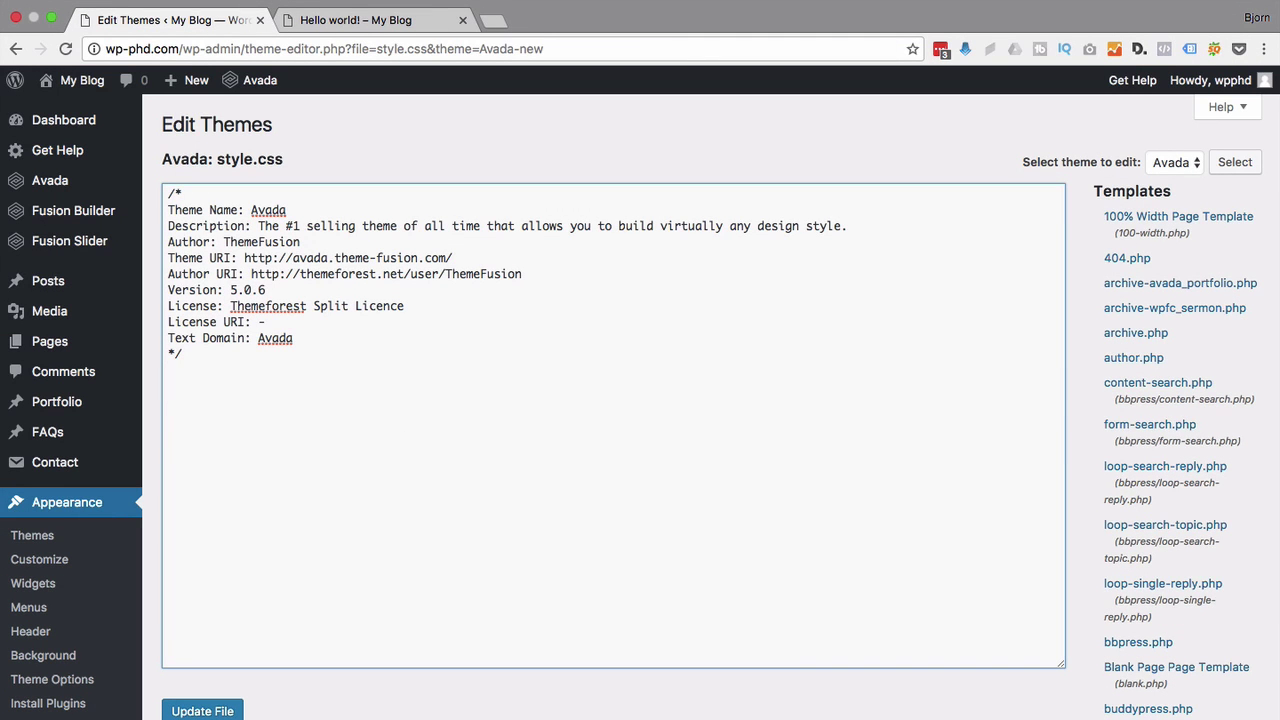